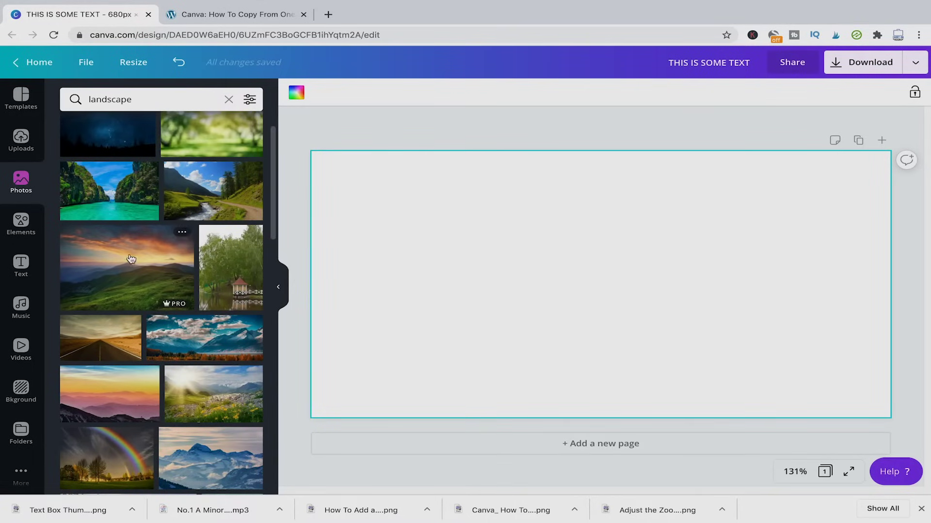
Drag the sunset mountains photo from the landscape results onto the page
left_click_drag(130, 260, 534, 225)
Make the sunset mountain photo the page background and duplicate the page
right_click(542, 235)
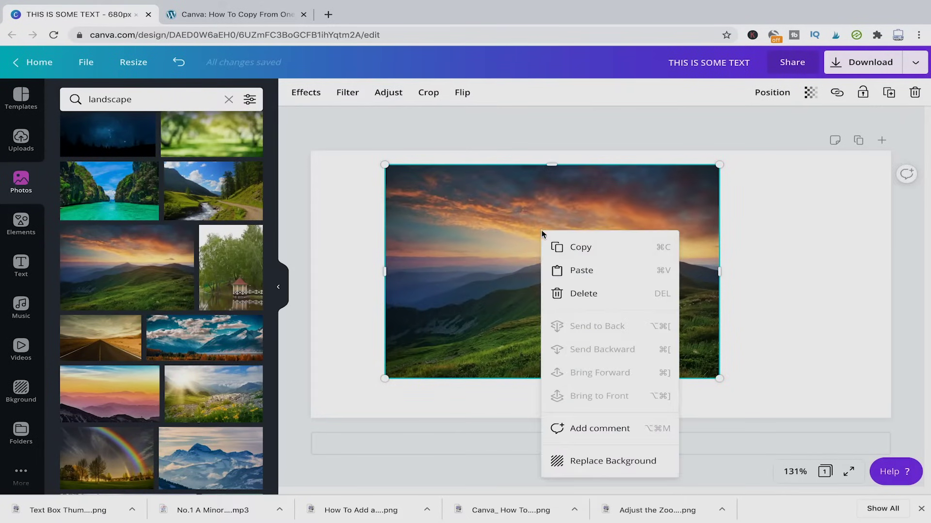
left_click(532, 334)
right_click(493, 252)
left_click(586, 483)
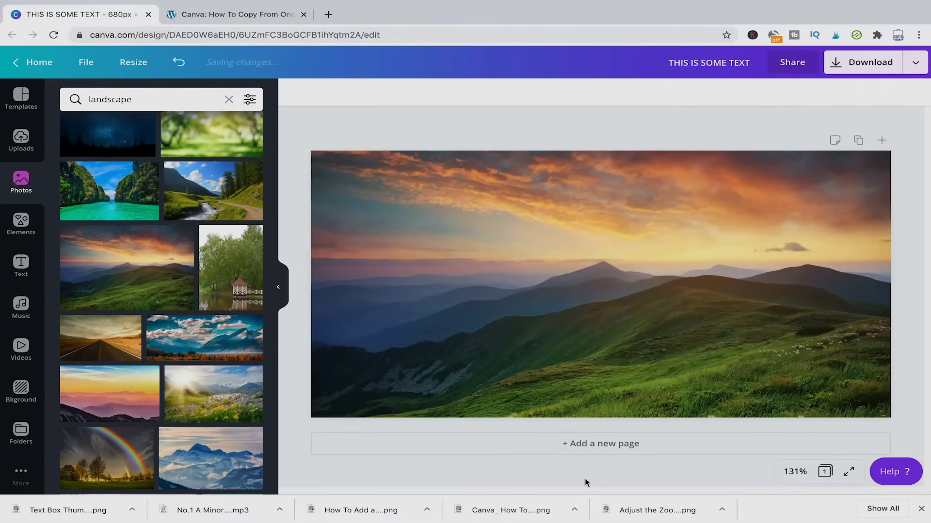
left_click(675, 284)
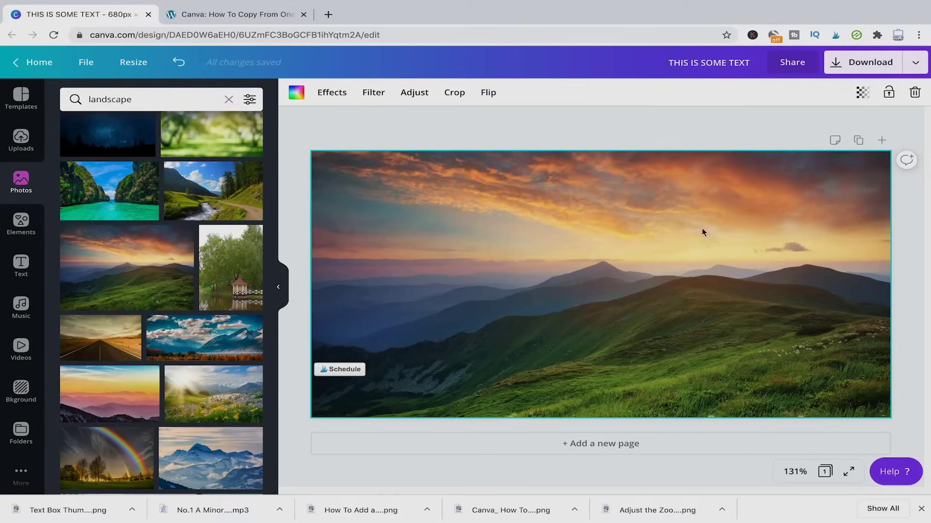
left_click(856, 140)
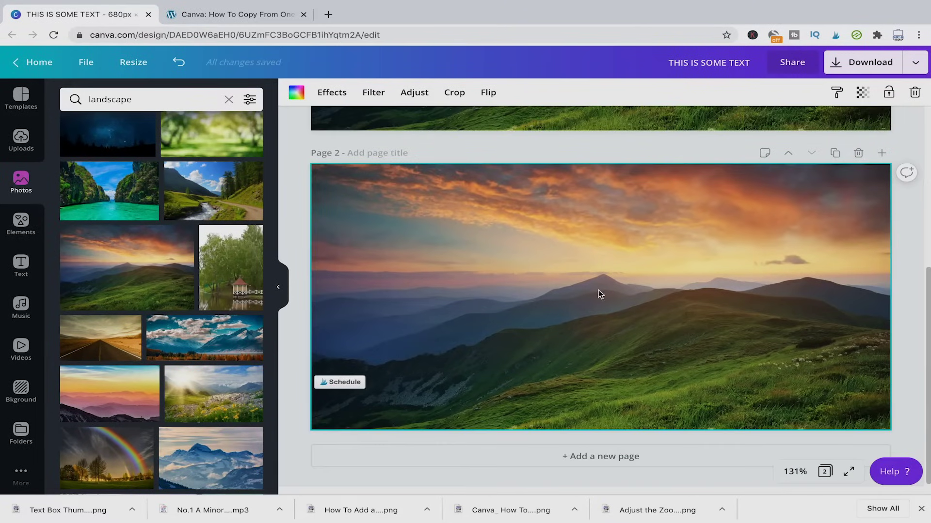
Delete the photo from the duplicated second page, then delete that page
scroll(598, 291, "up", 5)
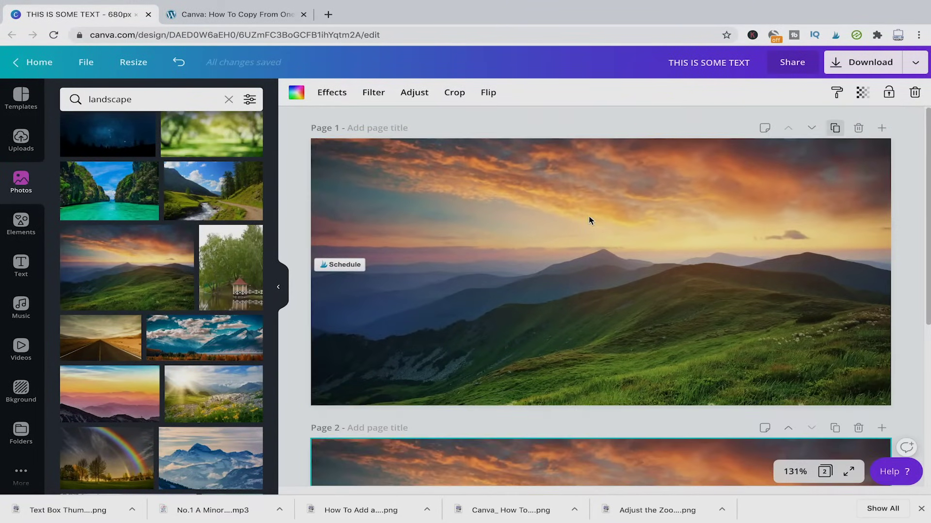
scroll(636, 240, "down", 4)
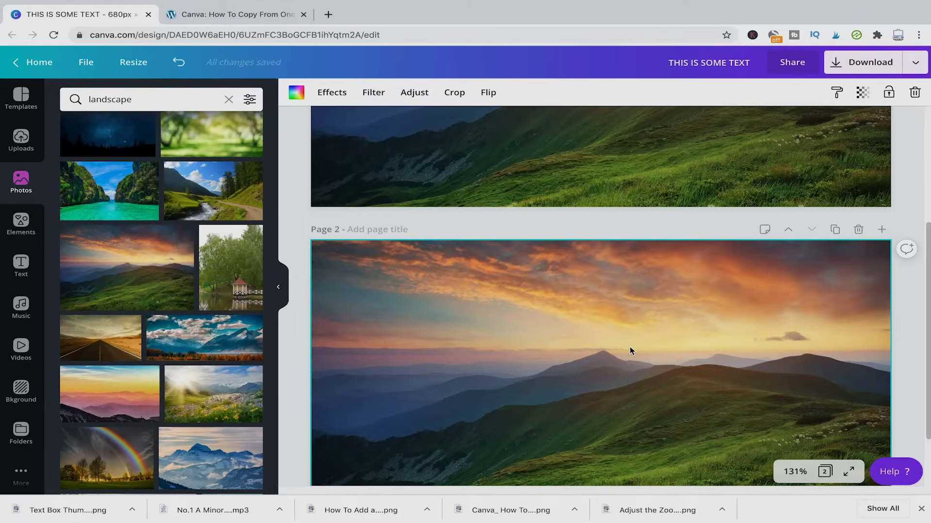
key("Delete")
scroll(630, 335, "up", 2)
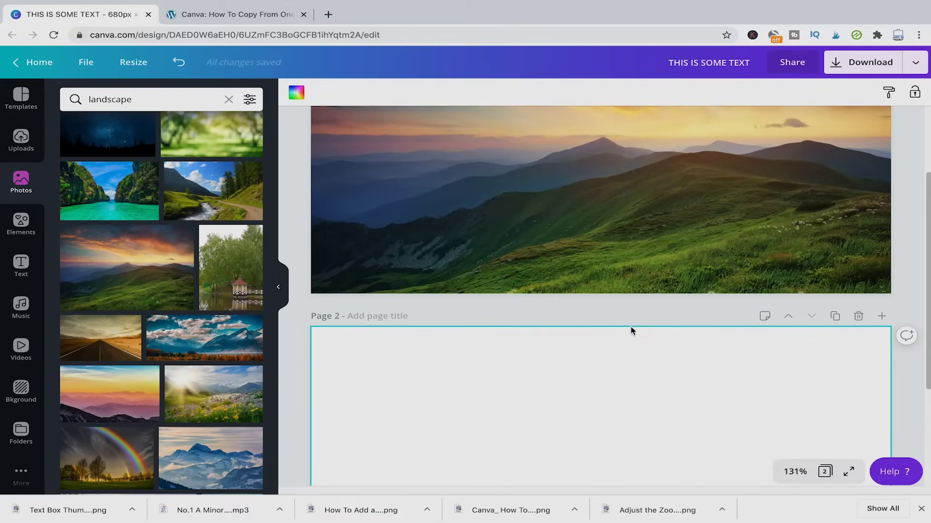
left_click(859, 317)
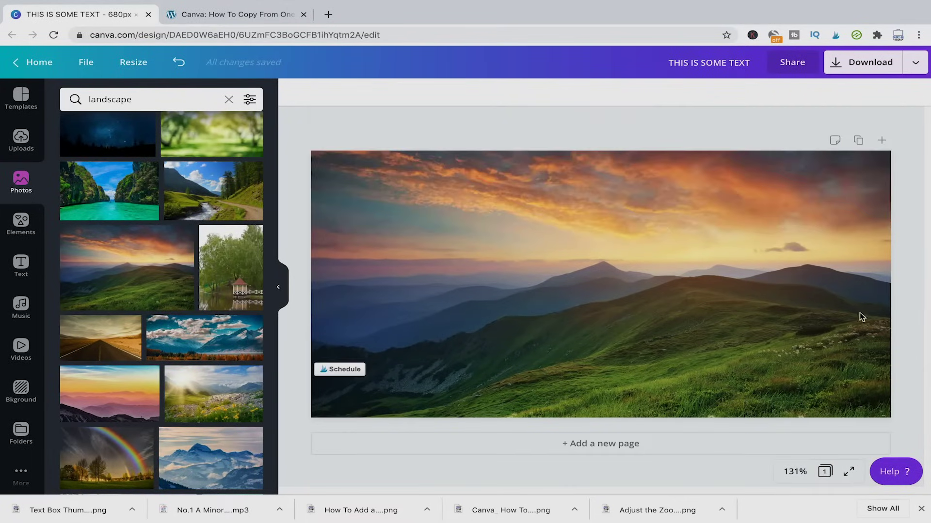
Add a new second page after the first sunset page
left_click(602, 443)
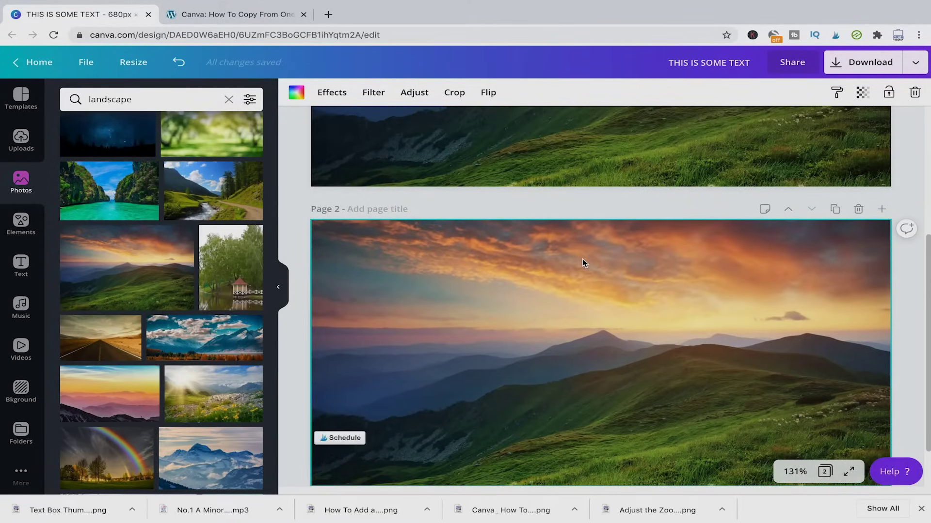
scroll(583, 258, "up", 4)
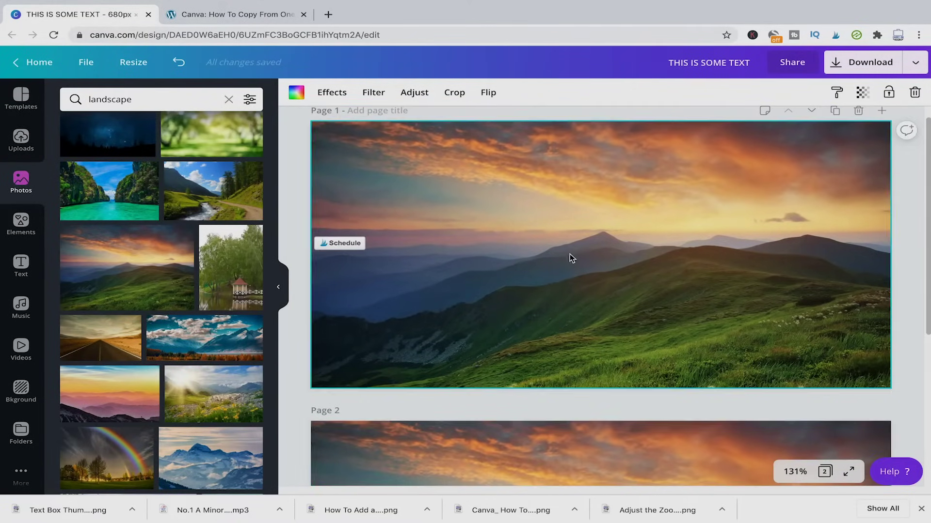
scroll(569, 253, "down", 1)
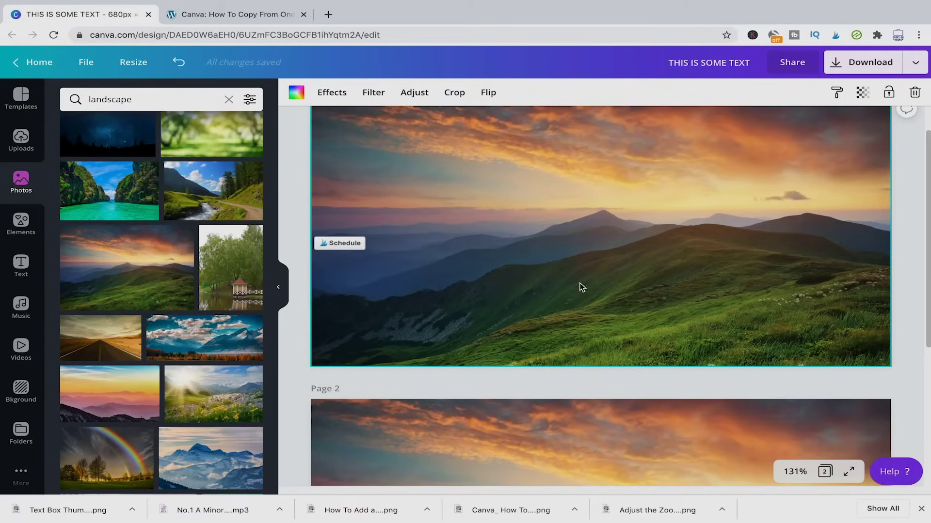
scroll(582, 288, "down", 1)
scroll(578, 315, "down", 1)
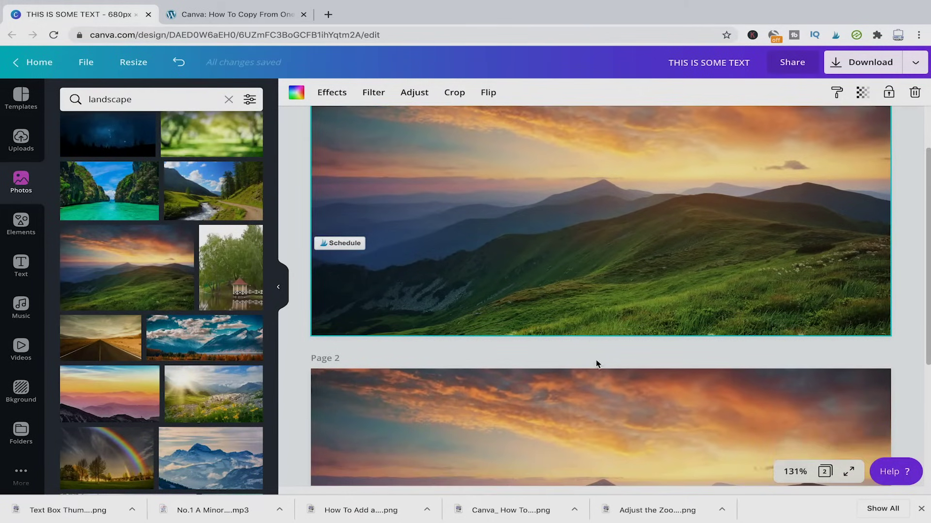
scroll(616, 277, "up", 1)
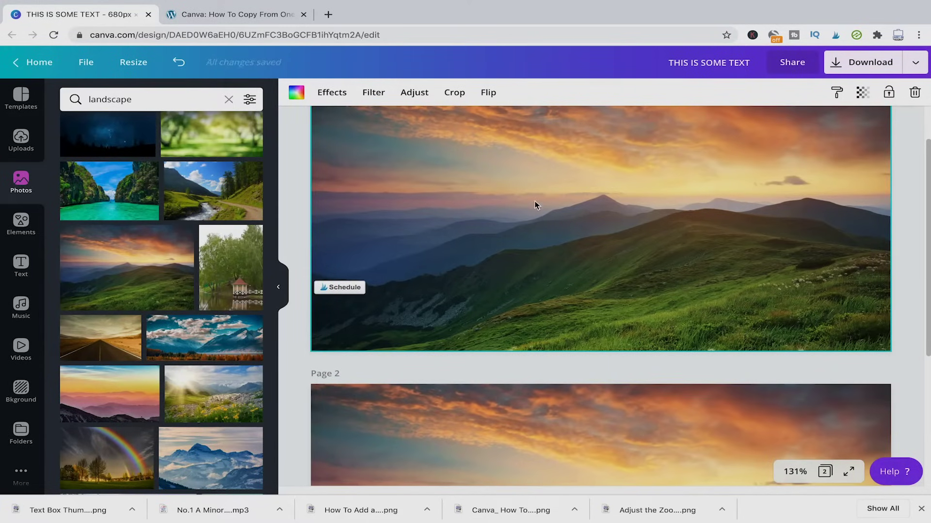
Add an enlarged text box to page 1 and delete the second page
key("t")
left_click_drag(537, 219, 387, 179)
left_click(669, 376)
scroll(824, 369, "down", 1)
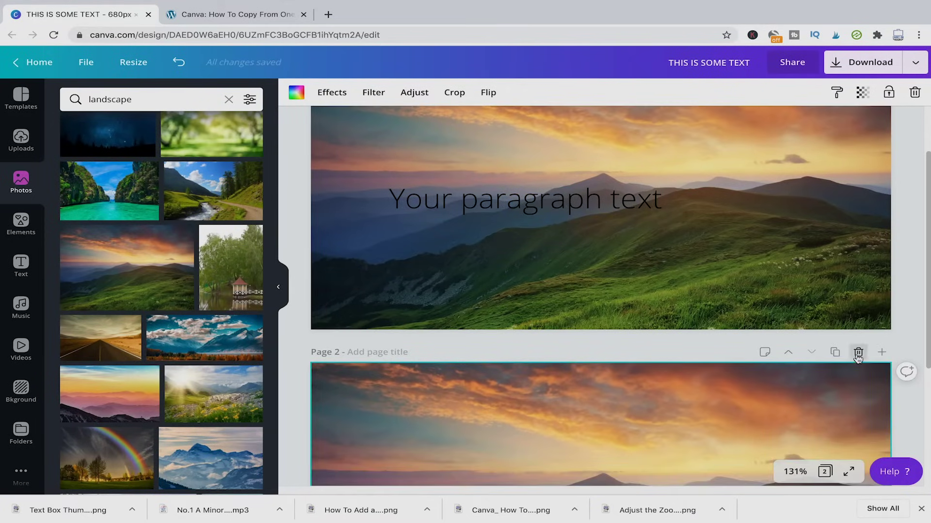
left_click(858, 352)
Move the text box onto the sky and change its text to 'Copy'
left_click_drag(554, 287, 604, 208)
double_click(576, 209)
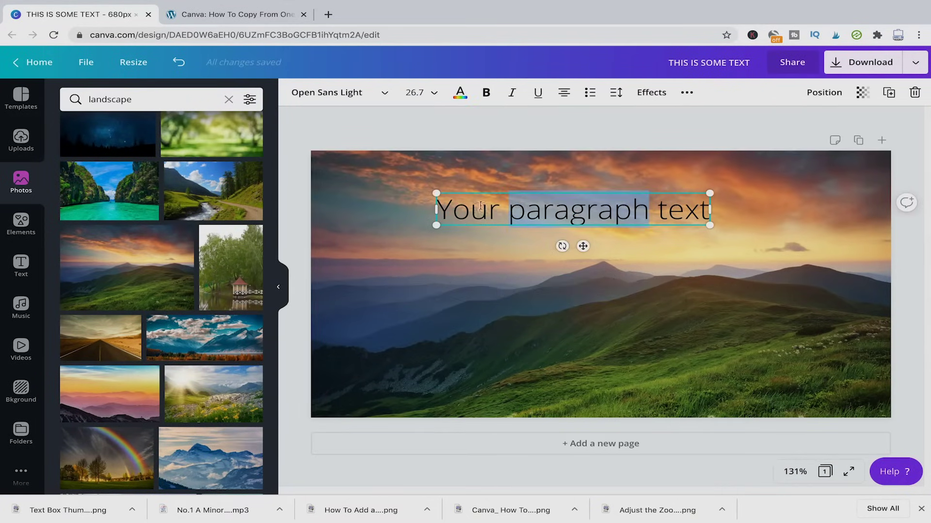
triple_click(480, 206)
type("Copy")
key("Return")
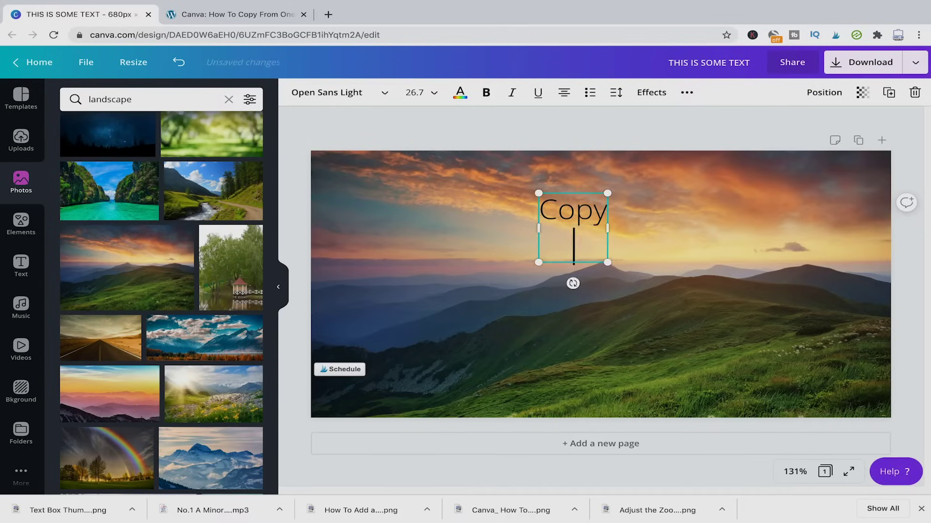
key("BackSpace")
key("Escape")
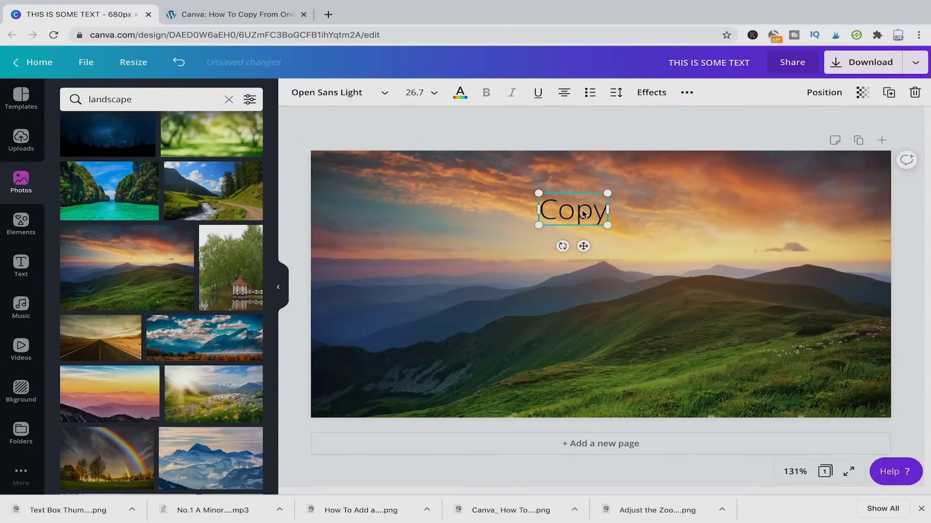
Add a second page below the first page
left_click(624, 445)
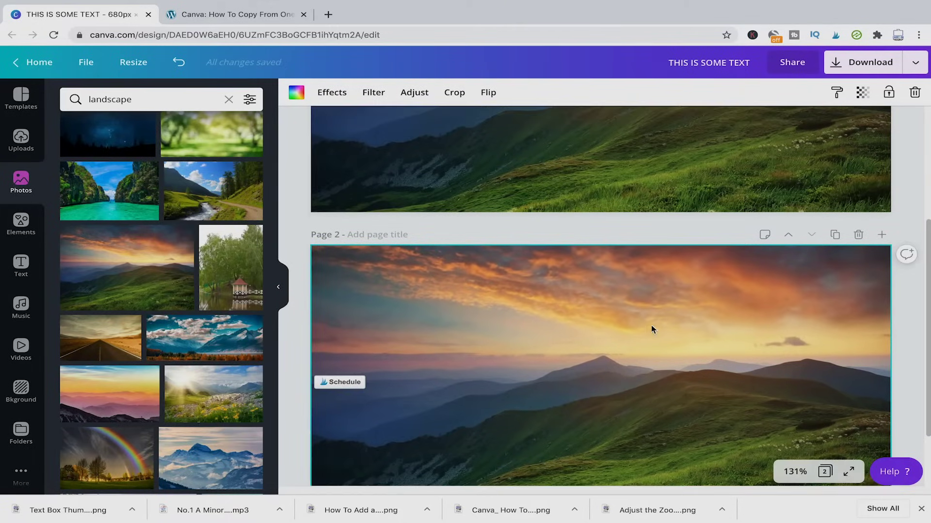
scroll(625, 320, "up", 1)
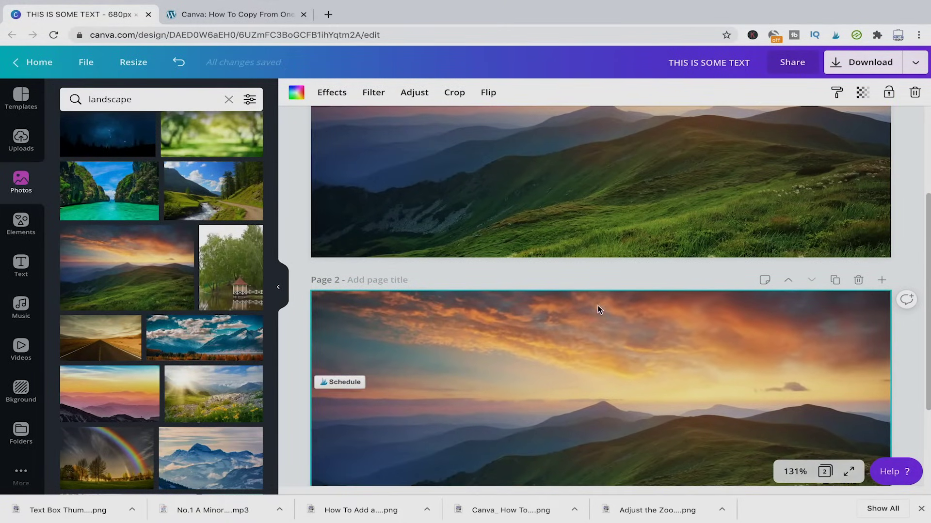
scroll(625, 174, "up", 1)
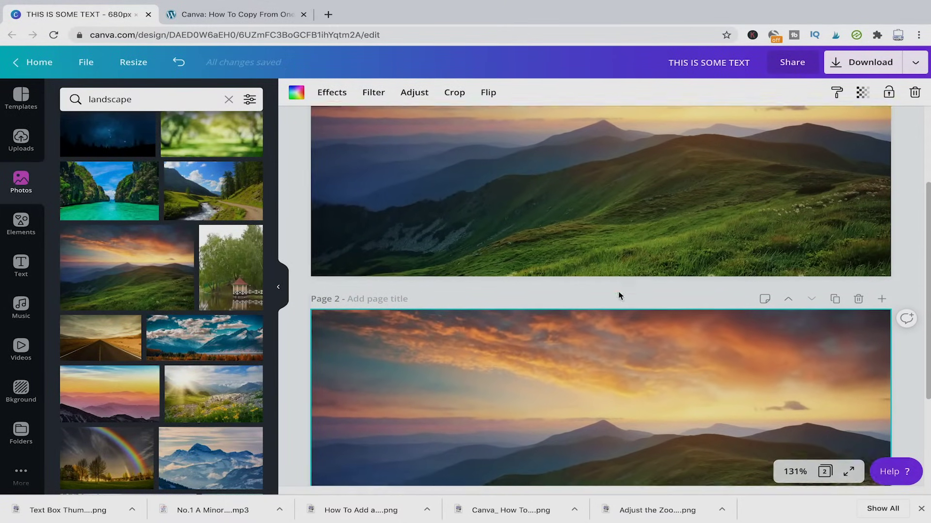
scroll(621, 170, "up", 3)
left_click(572, 193)
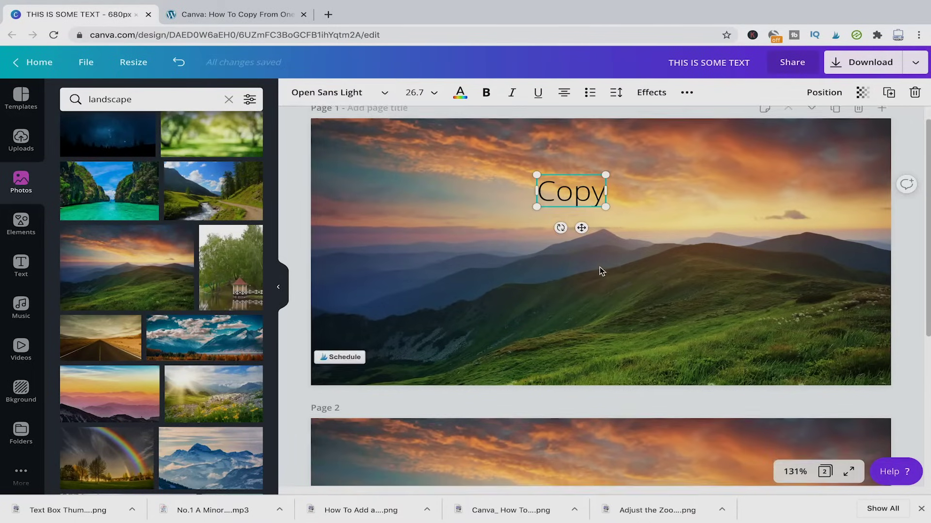
scroll(610, 367, "down", 2)
Remove page 2's photo and delete the blank page 2
left_click(610, 367)
key("Delete")
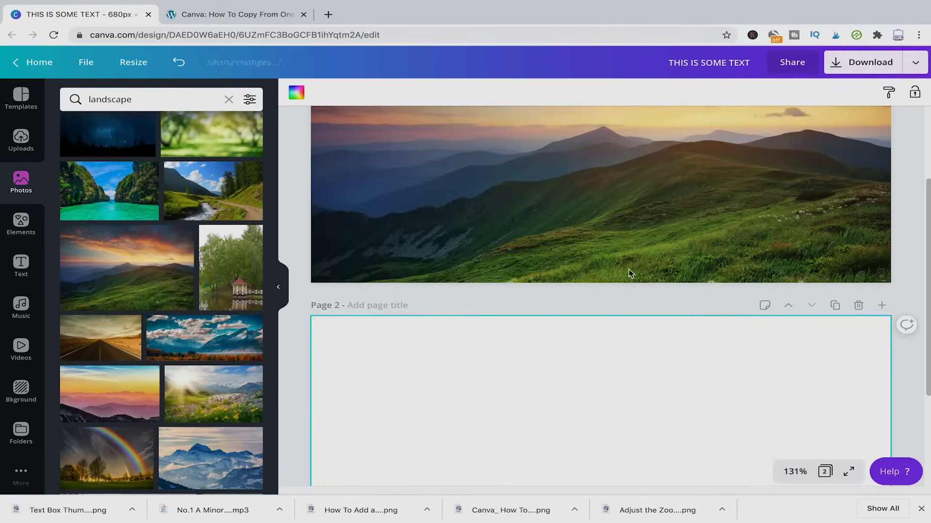
scroll(630, 274, "up", 1)
left_click(858, 328)
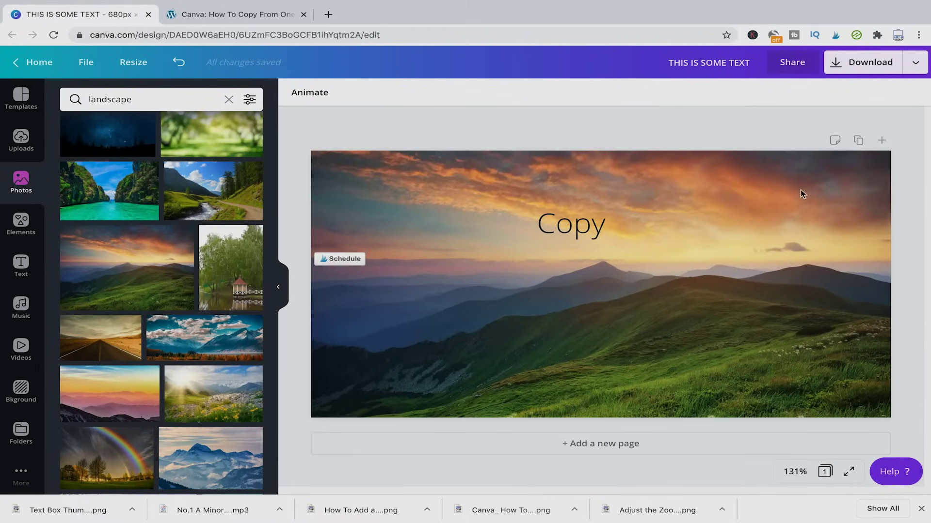
Duplicate the Copy page, then delete the Copy text from the new page 2
left_click(858, 141)
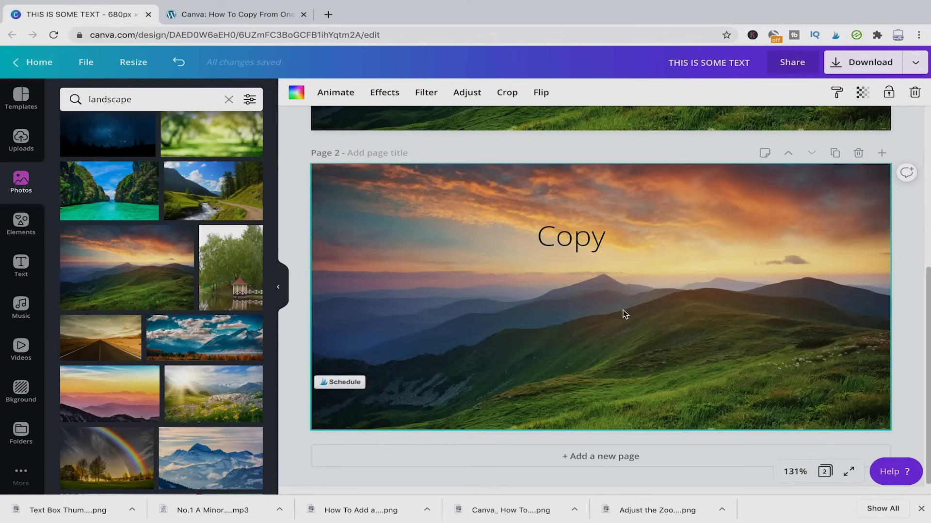
left_click(569, 240)
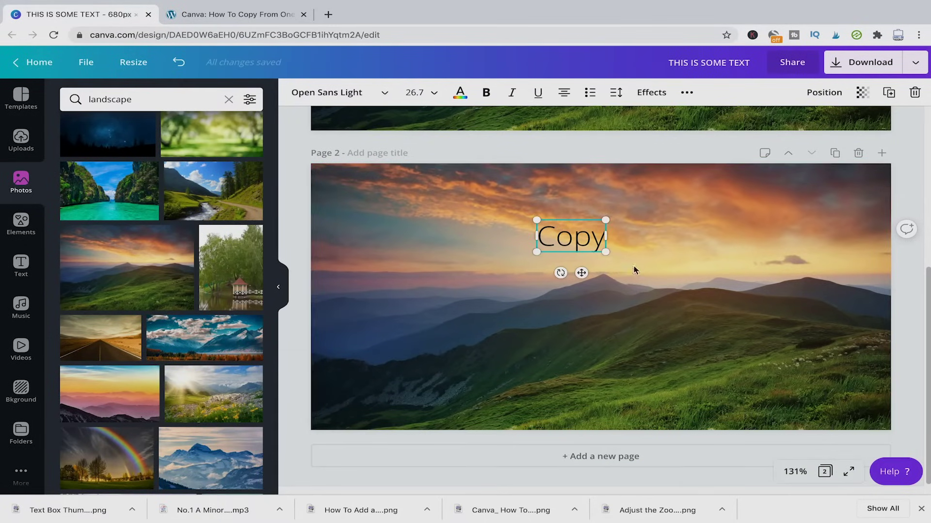
scroll(670, 255, "up", 4)
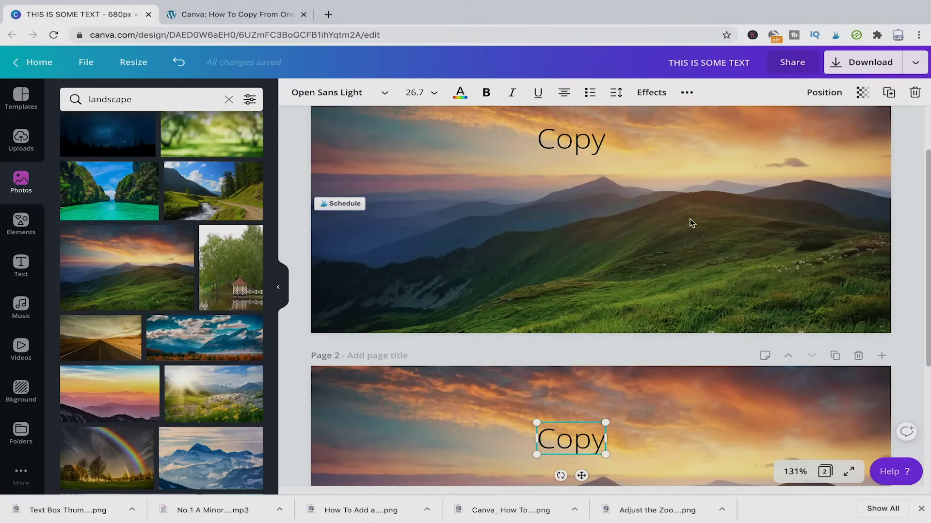
scroll(669, 160, "up", 1)
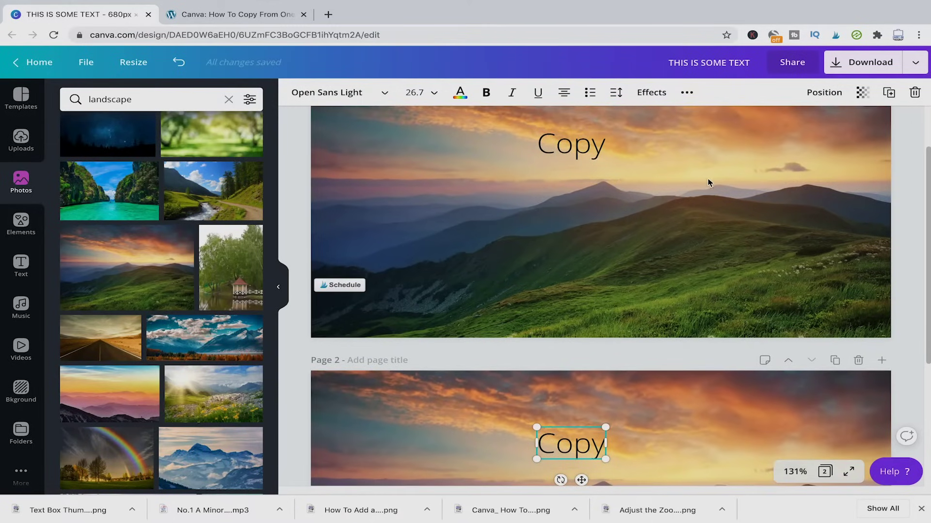
left_click(707, 185)
scroll(679, 262, "down", 2)
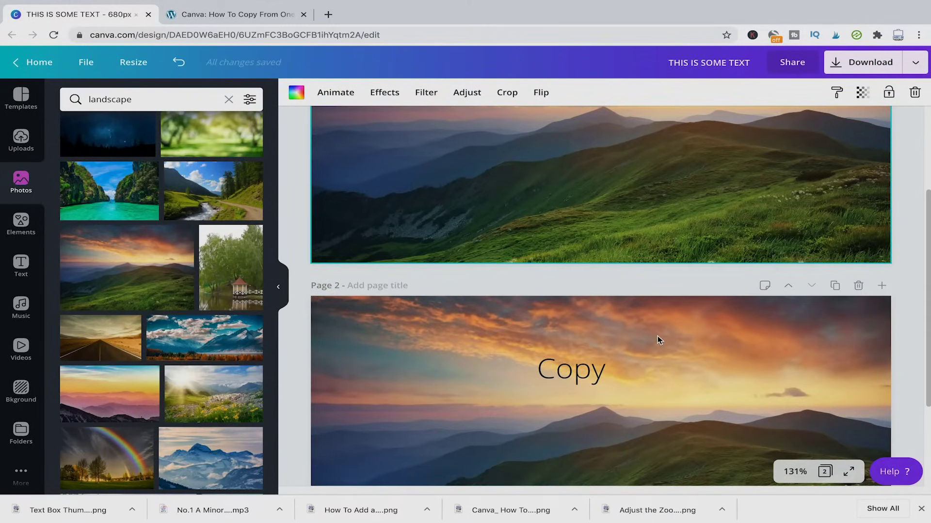
left_click(587, 376)
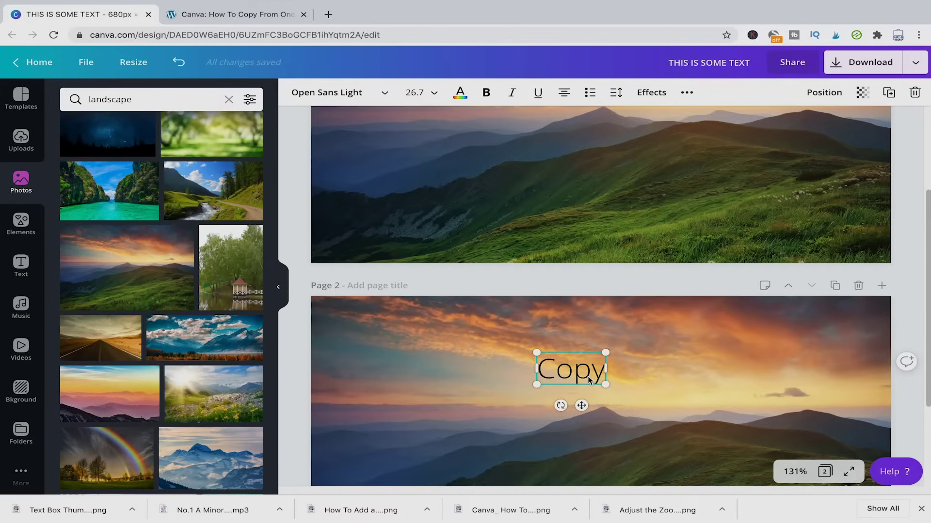
key("Delete")
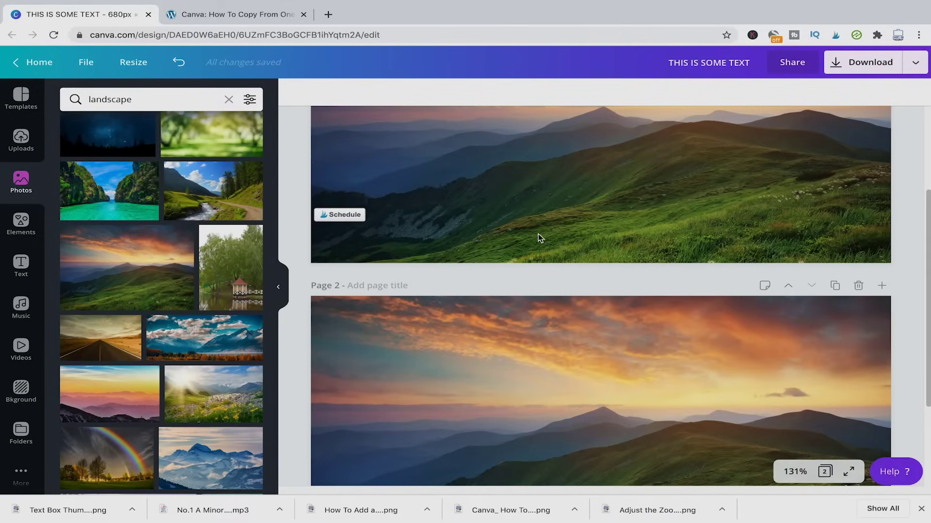
left_click(561, 369)
scroll(561, 369, "up", 3)
Delete page 2, leaving only the Copy hills page
scroll(564, 320, "down", 2)
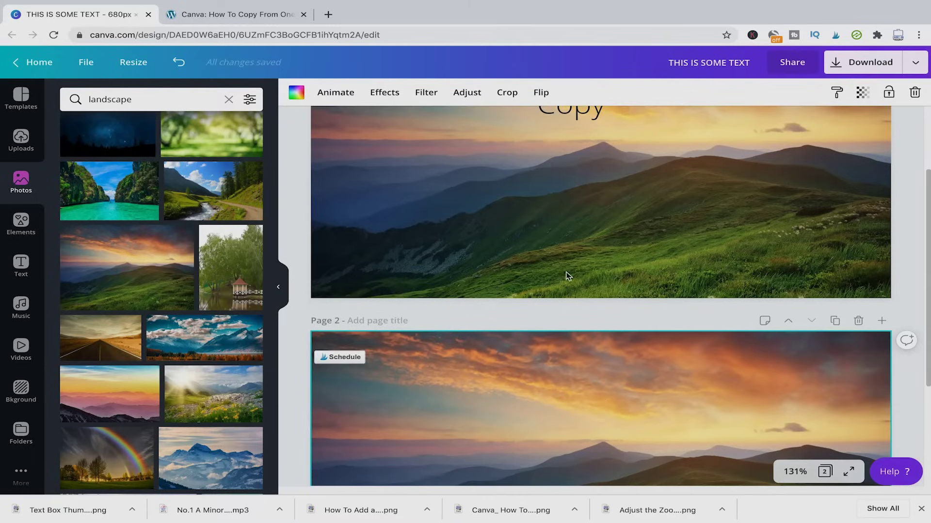
left_click(857, 320)
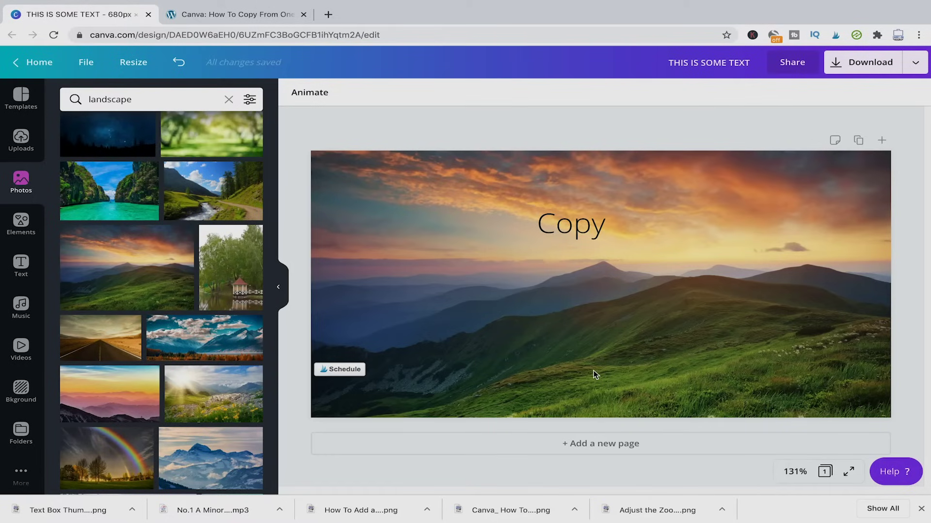
left_click(693, 238)
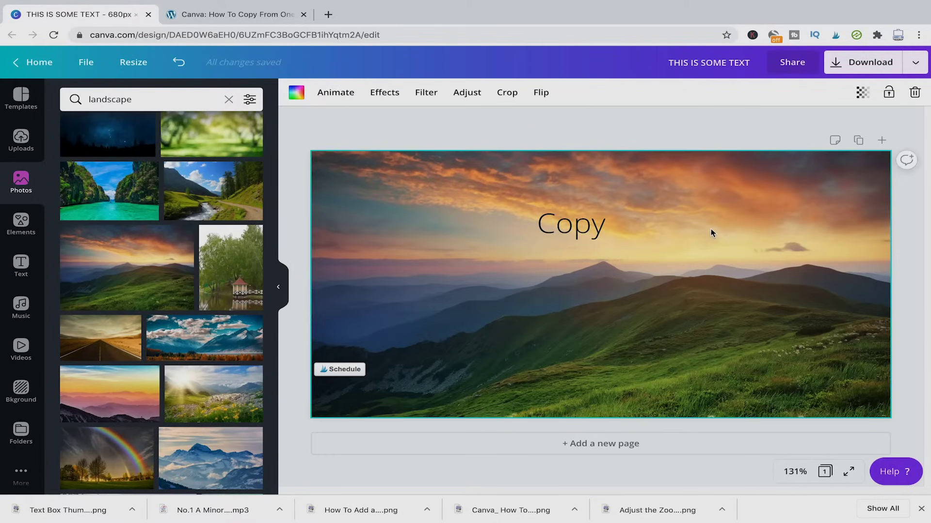
Add a new page 2 with the snowy-mountain photo as its background
left_click(602, 445)
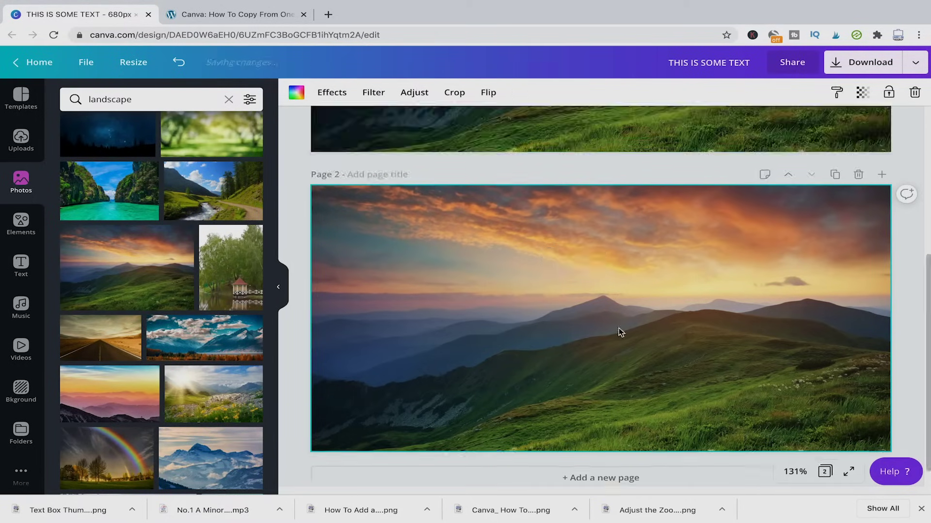
key("Delete")
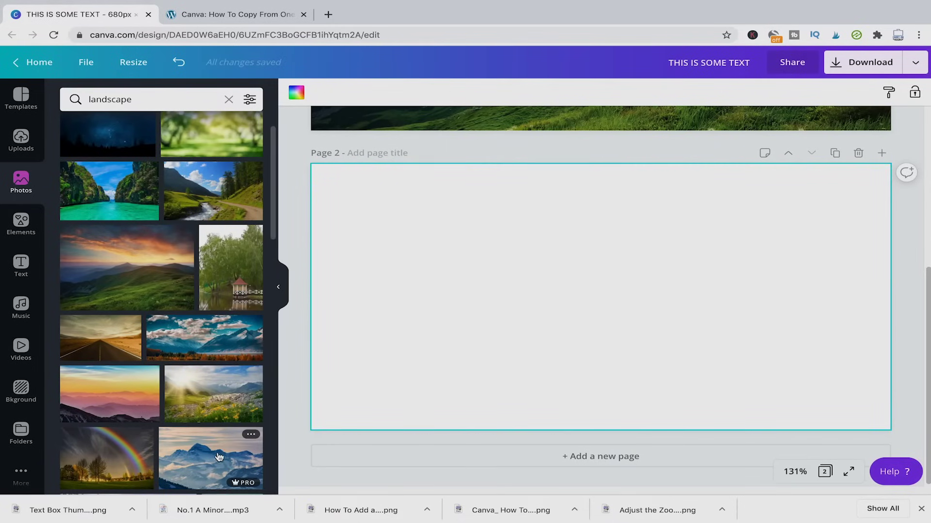
left_click(210, 458)
right_click(501, 299)
left_click(553, 482)
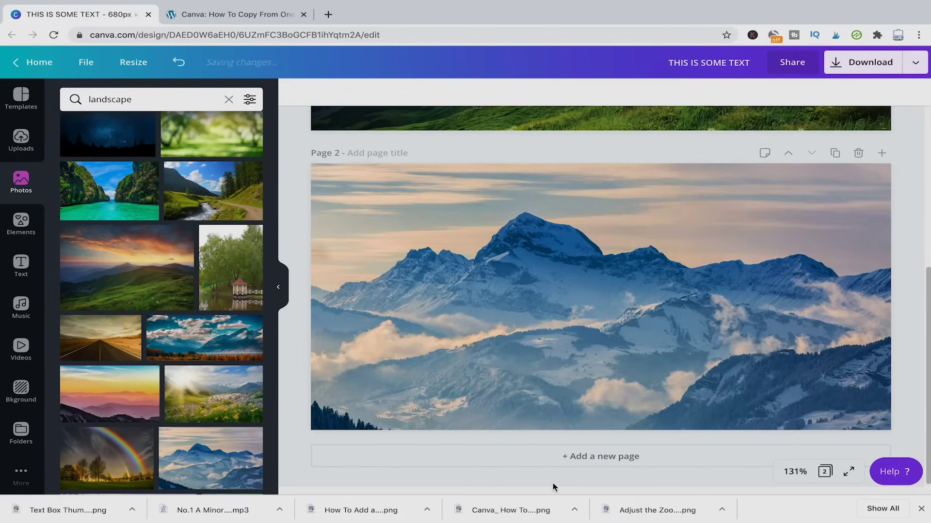
left_click(523, 332)
Add page 3 with the pink-orange sunset photo as its background
left_click(589, 467)
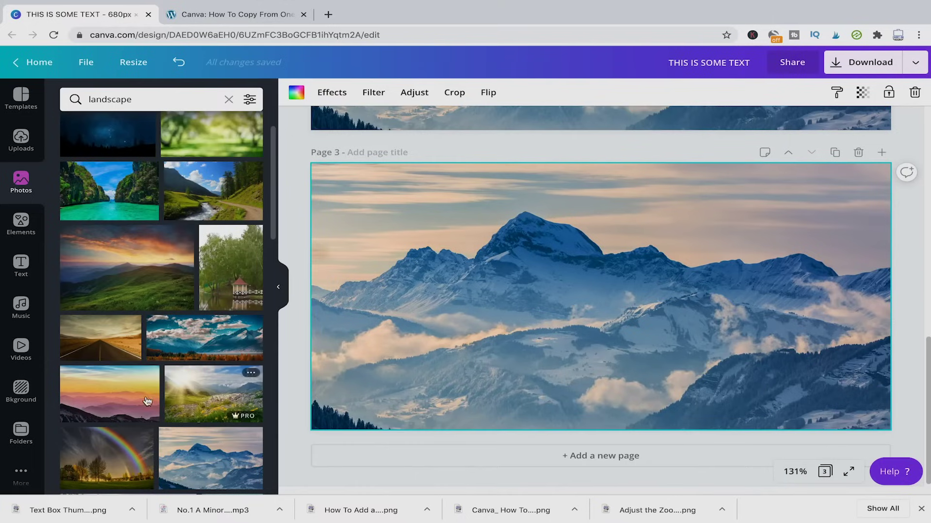
left_click_drag(109, 393, 597, 250)
right_click(613, 295)
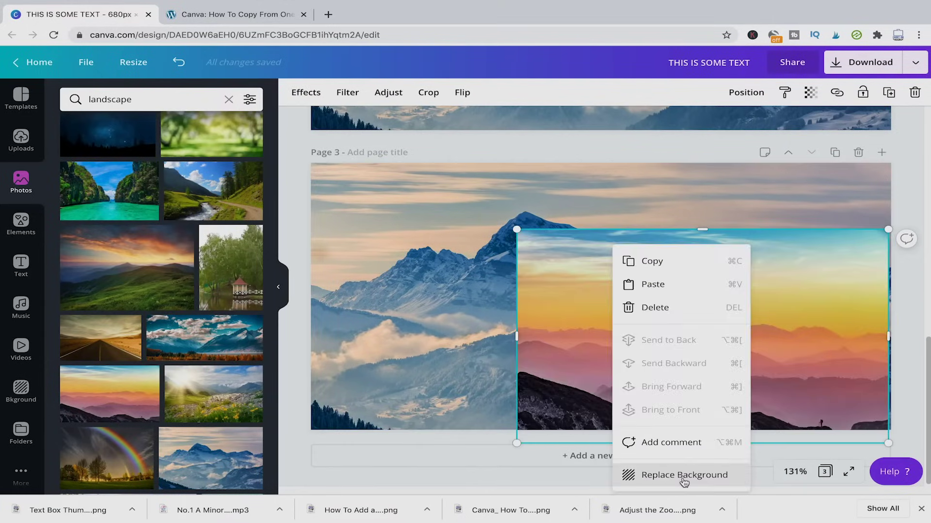
left_click(683, 477)
scroll(638, 281, "up", 10)
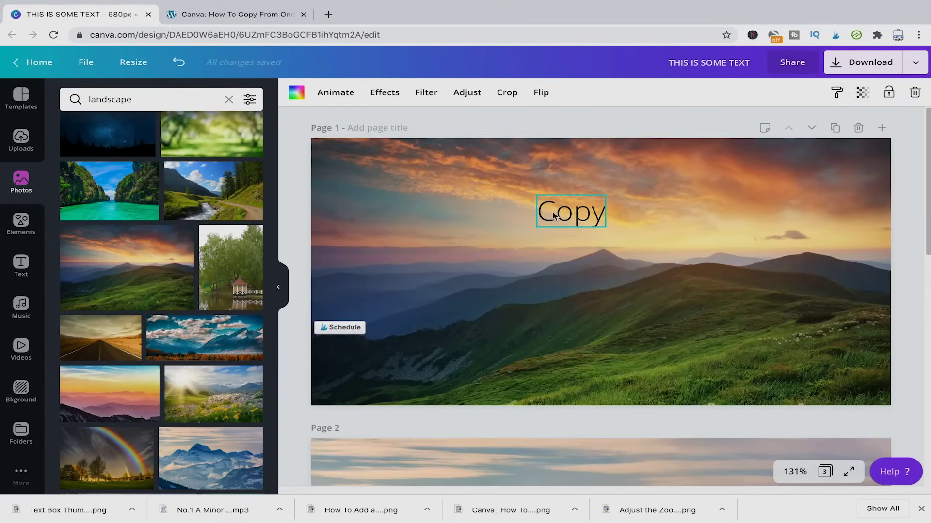
scroll(679, 242, "down", 6)
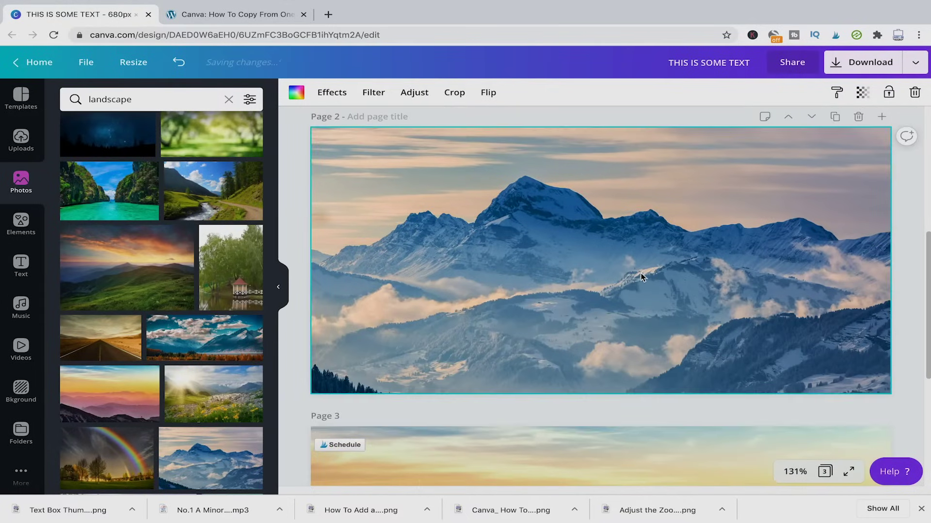
scroll(641, 277, "down", 5)
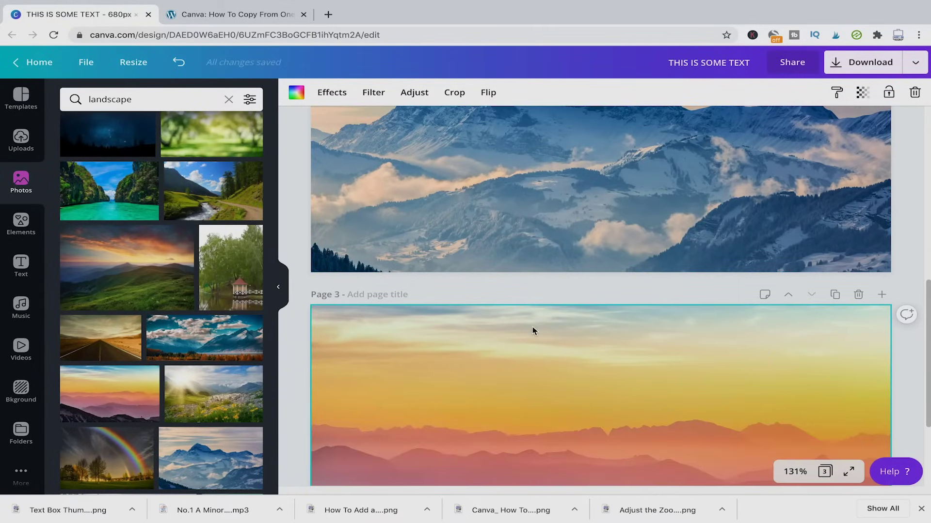
scroll(544, 320, "up", 8)
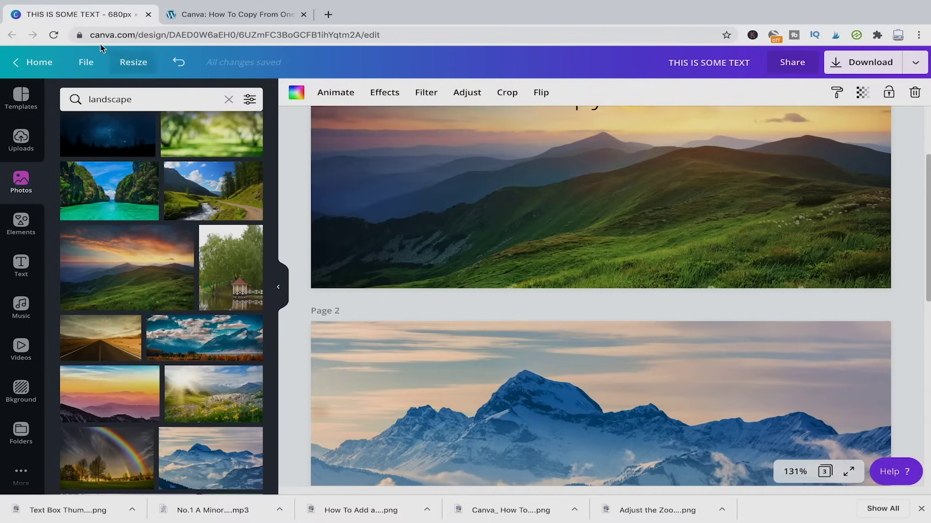
Duplicate the three-page design with File > Make a copy and title it 'New Project'
left_click(87, 64)
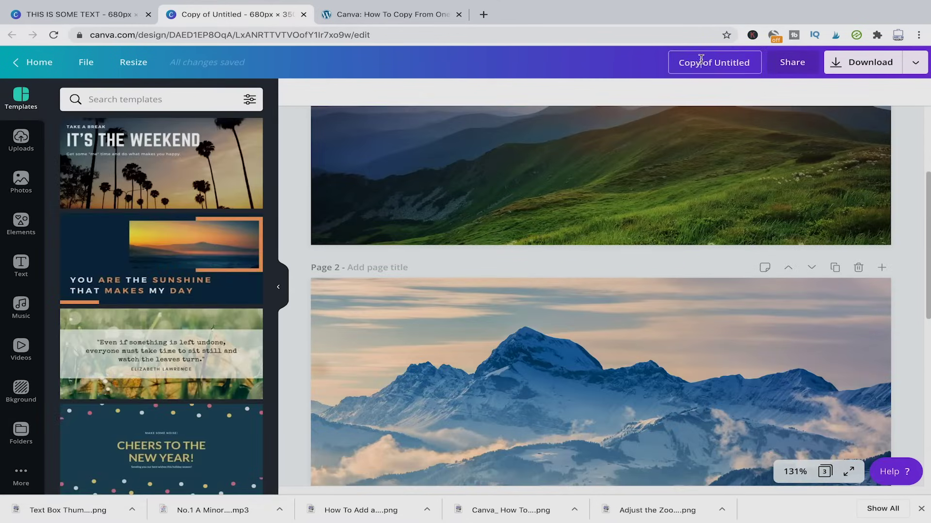
left_click(701, 59)
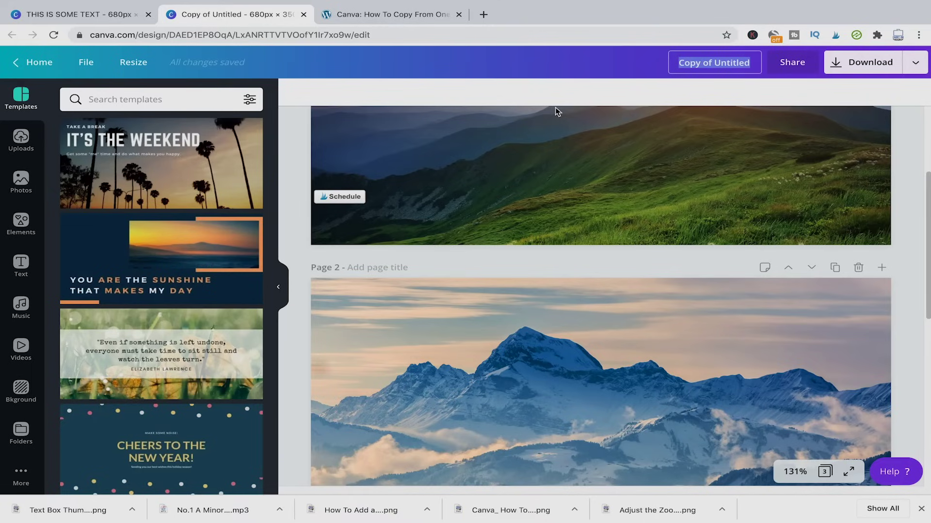
type("New Project")
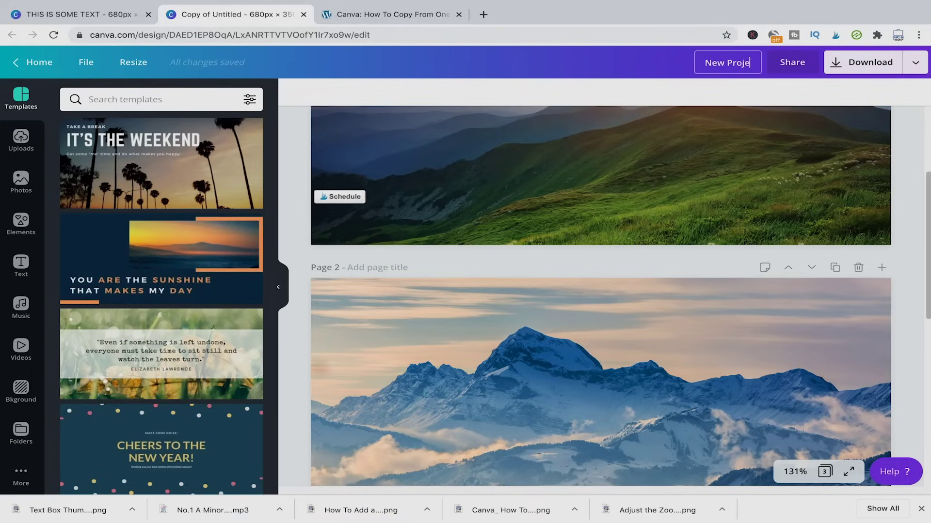
key("Return")
scroll(677, 275, "up", 3)
Cut the 'Copy' text off page 1
scroll(708, 249, "down", 4)
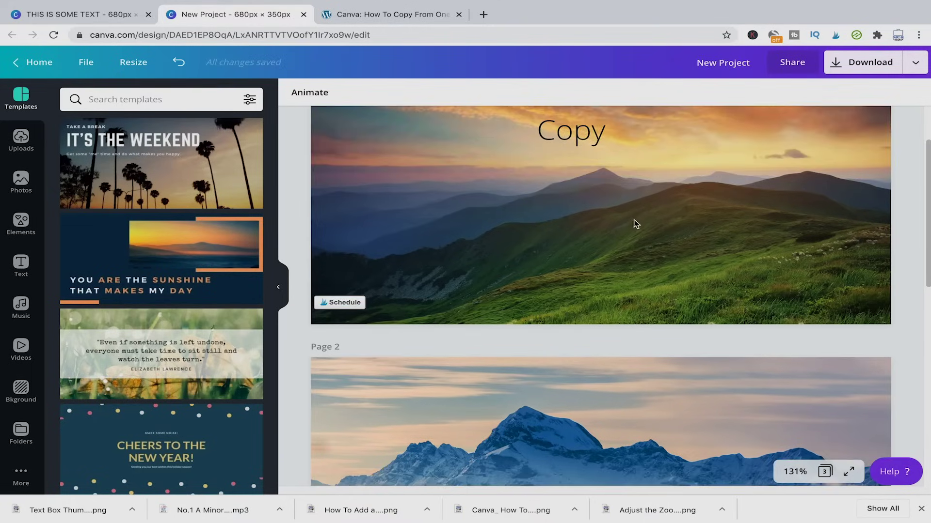
scroll(635, 230, "down", 5)
scroll(635, 229, "up", 8)
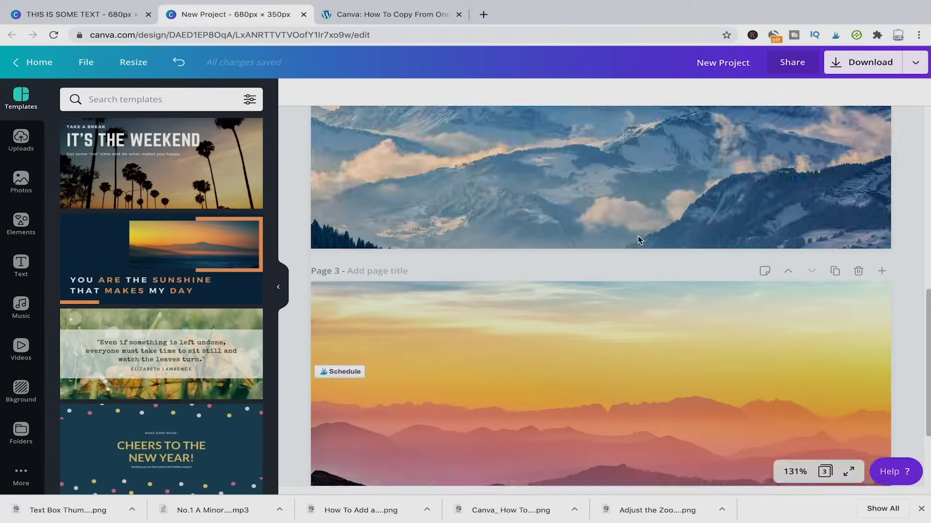
scroll(636, 238, "down", 2)
left_click(632, 202)
key("ctrl+a")
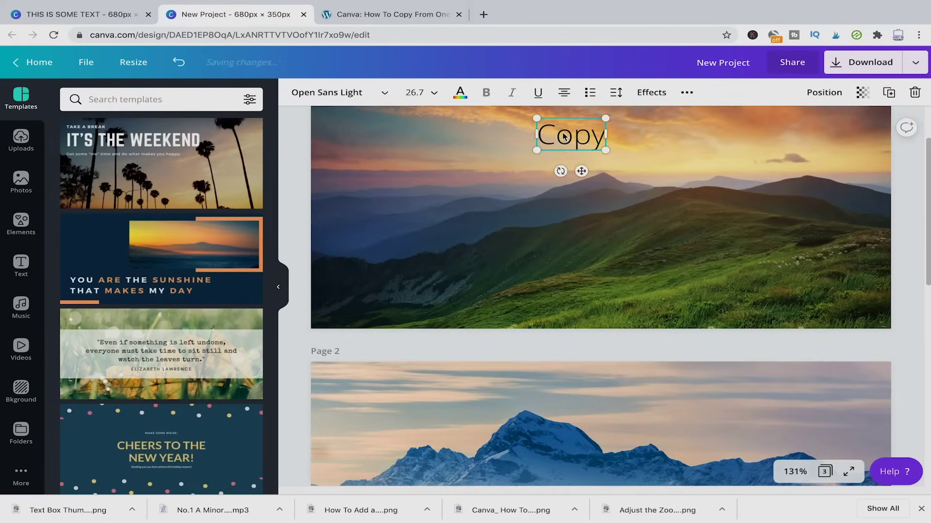
key("ctrl+x")
Delete the background photos from pages 1, 2 and 3
left_click(659, 279)
key("Delete")
scroll(645, 339, "down", 2)
left_click(640, 343)
key("Delete")
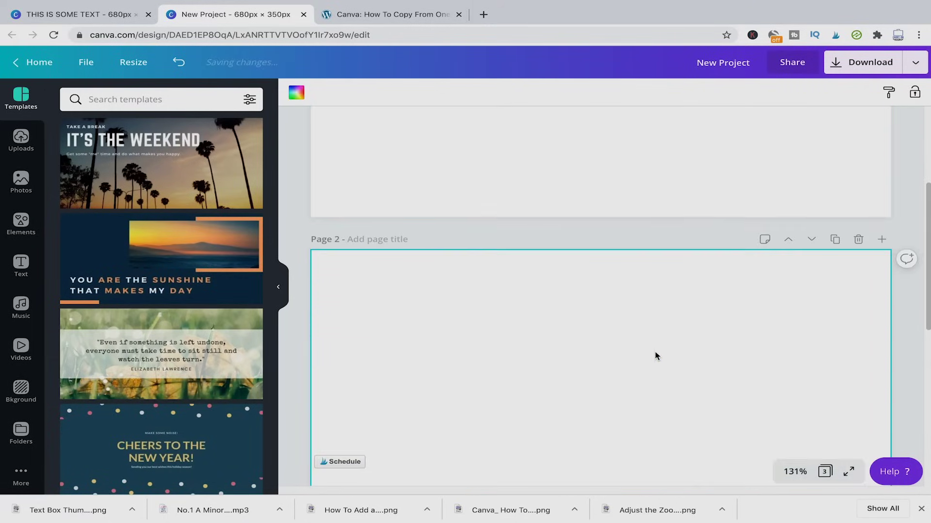
scroll(654, 378, "down", 4)
left_click(649, 409)
key("Delete")
Delete pages 3 and 2, leaving a single blank page
scroll(758, 274, "up", 8)
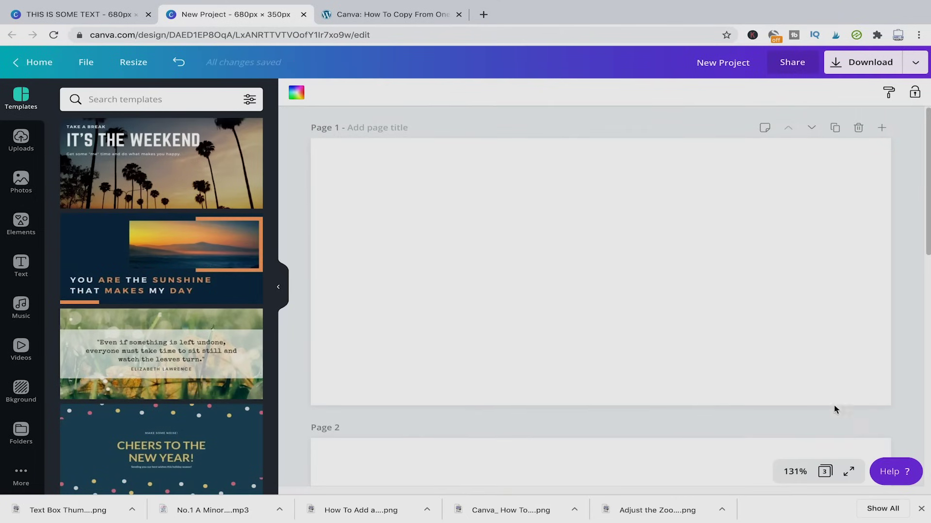
scroll(819, 391, "down", 8)
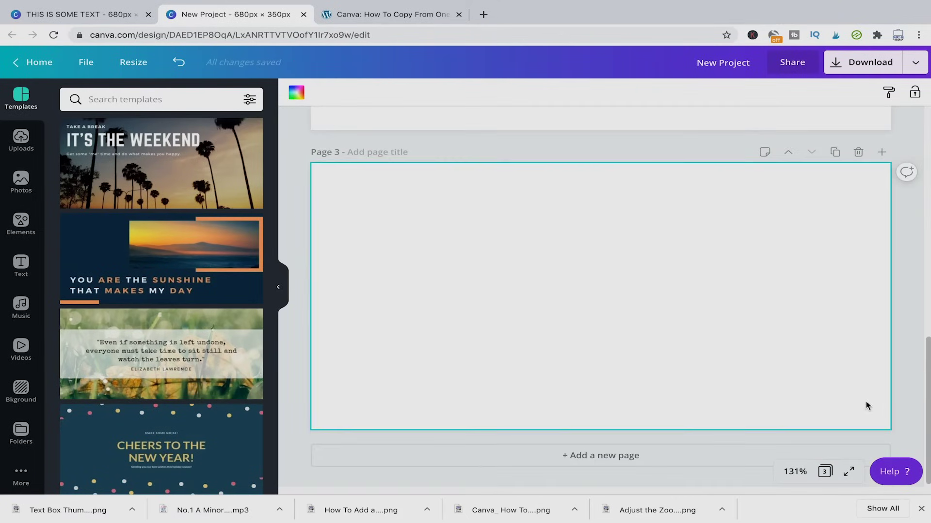
left_click(858, 152)
left_click(859, 312)
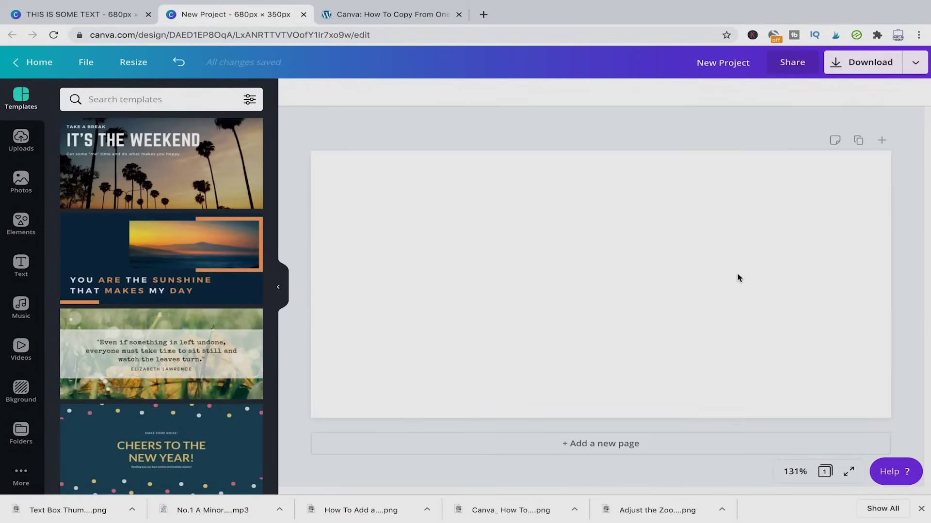
Set the page background colour to black
left_click(21, 388)
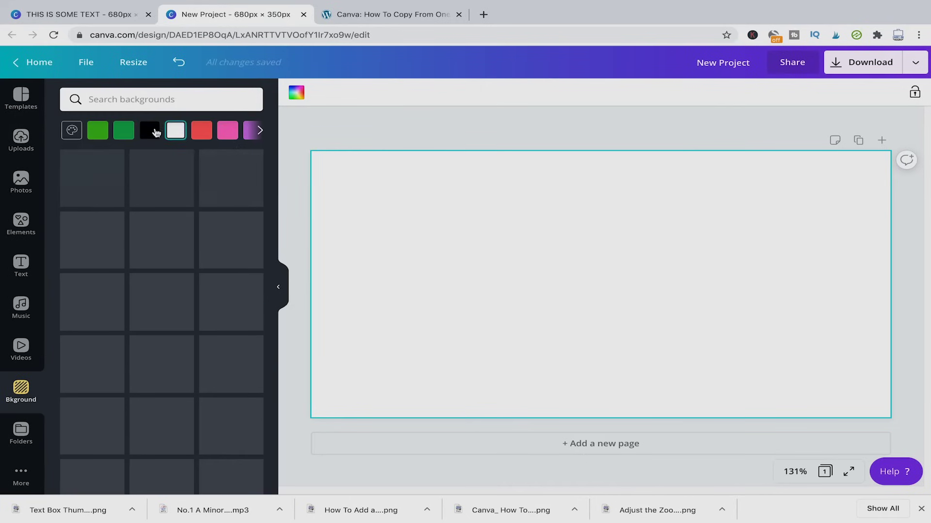
left_click(98, 130)
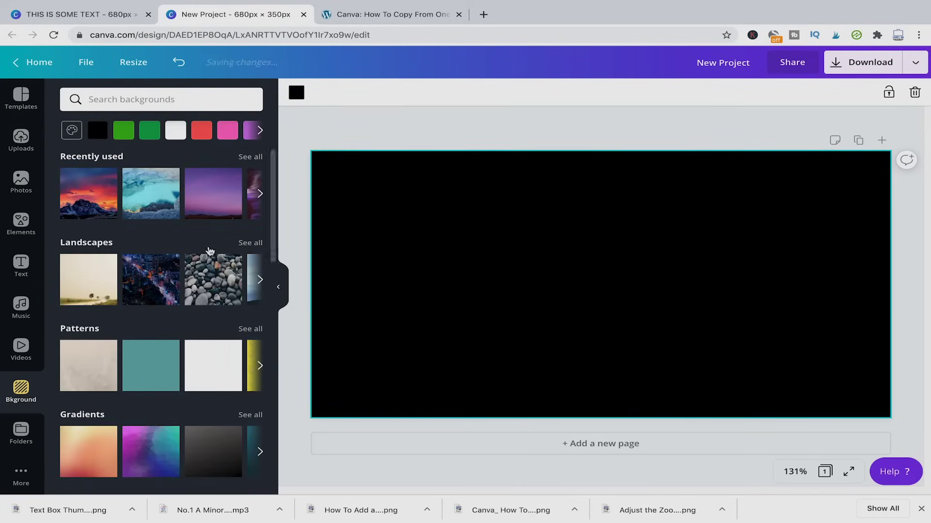
left_click(21, 182)
Search Elements for 'yellow', place the bee graphic on the page, and add page 2
left_click(21, 224)
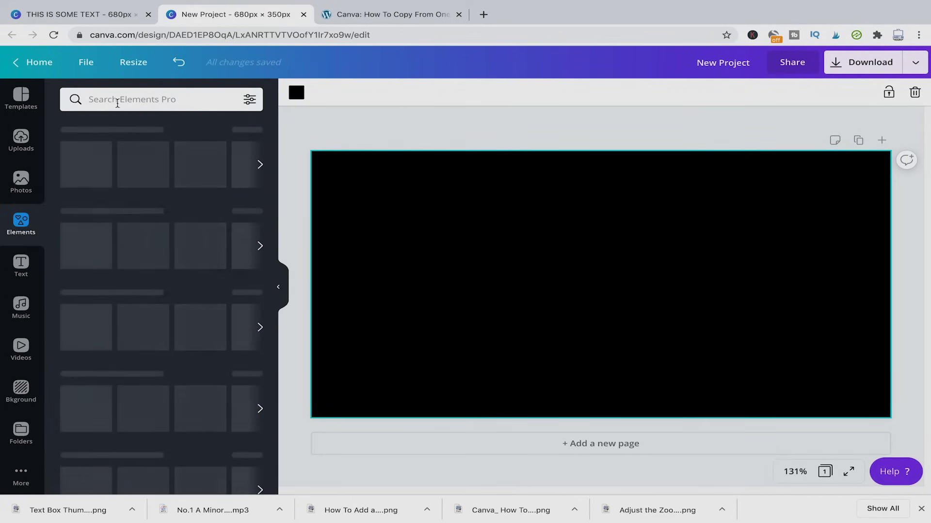
left_click(116, 97)
type("yellow")
key("Return")
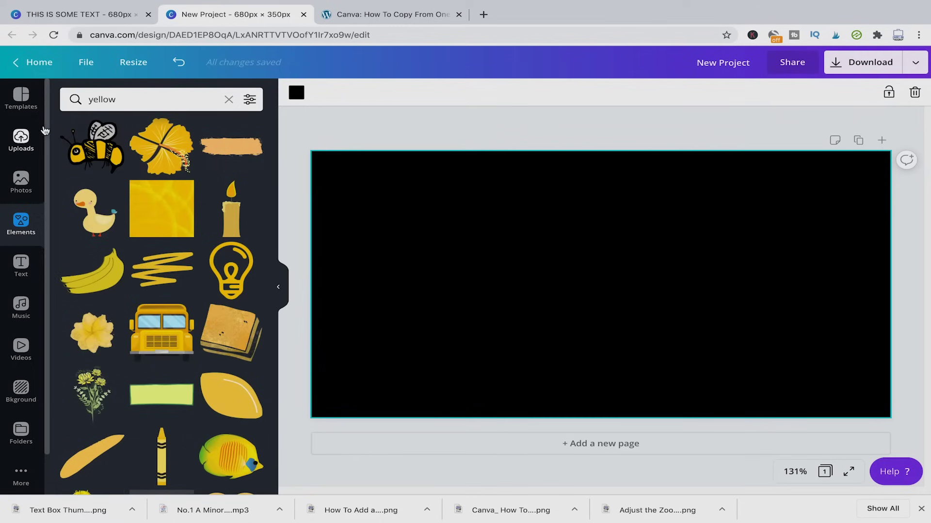
left_click_drag(92, 145, 505, 216)
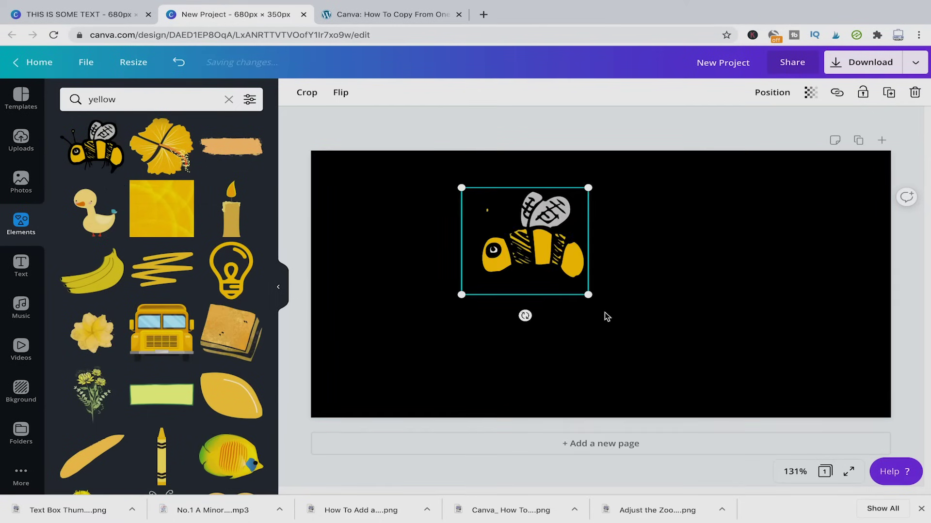
left_click(793, 293)
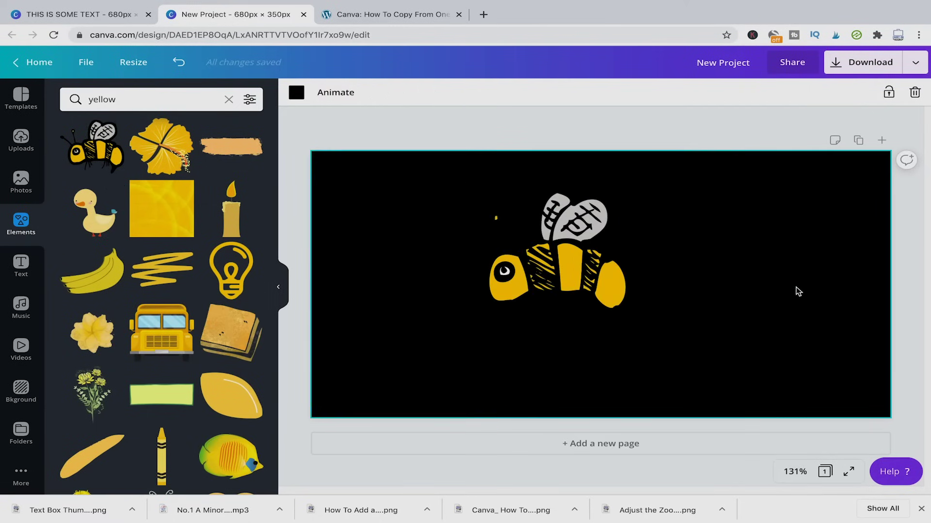
left_click(604, 445)
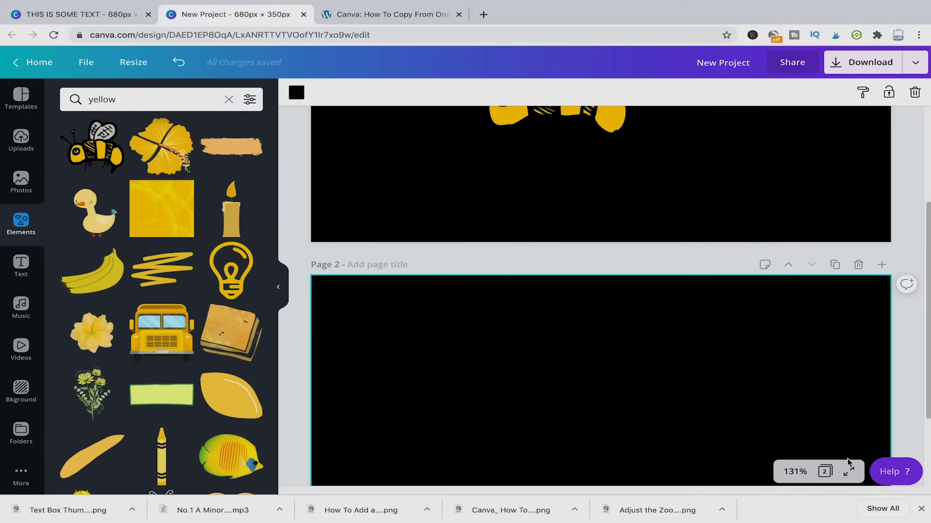
Set the zoom to 75% to see both black pages, then select the bee
left_click(794, 472)
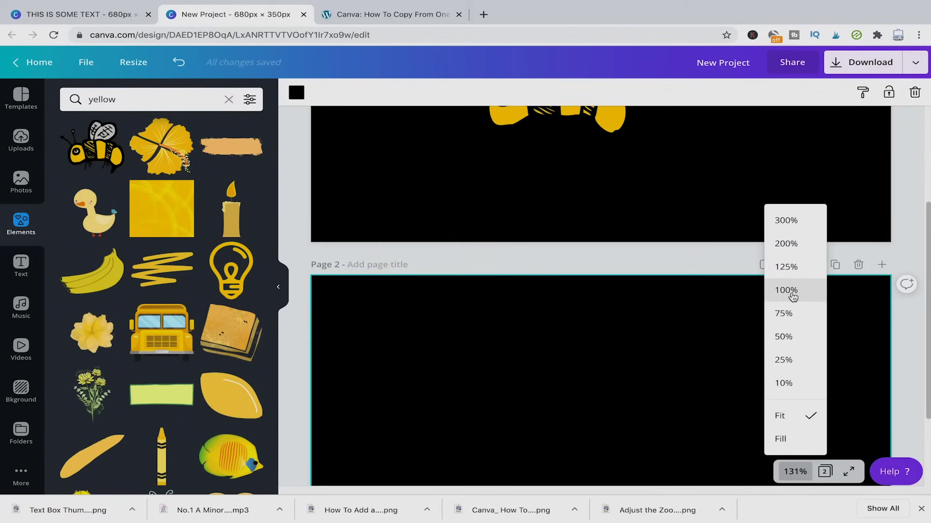
left_click(792, 293)
left_click(795, 472)
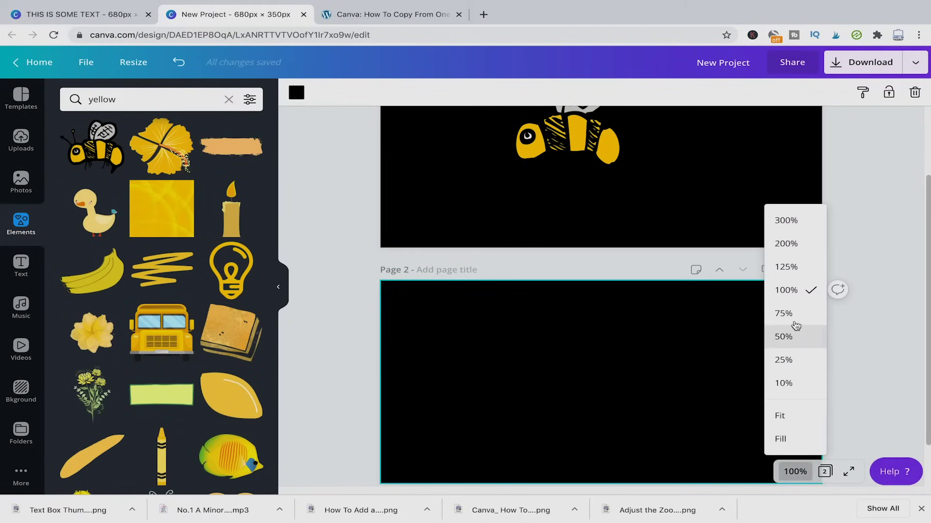
left_click(794, 314)
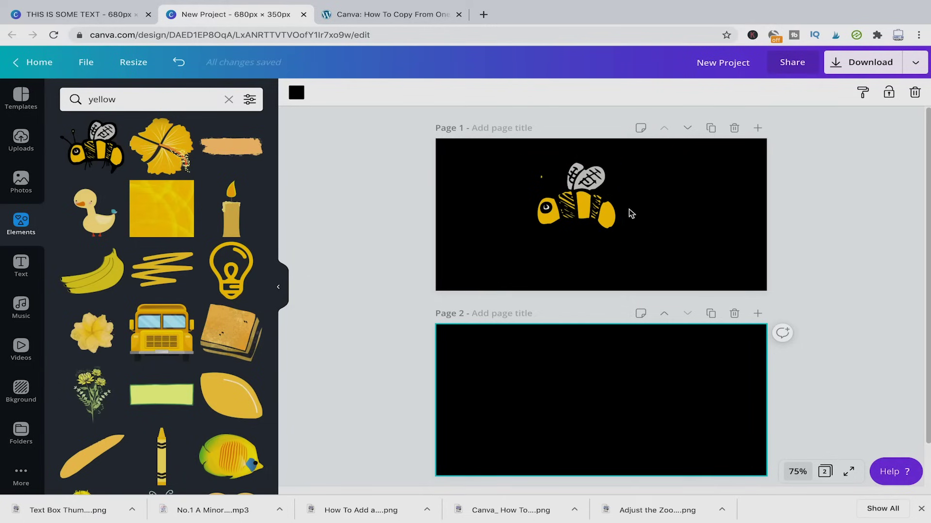
left_click(592, 209)
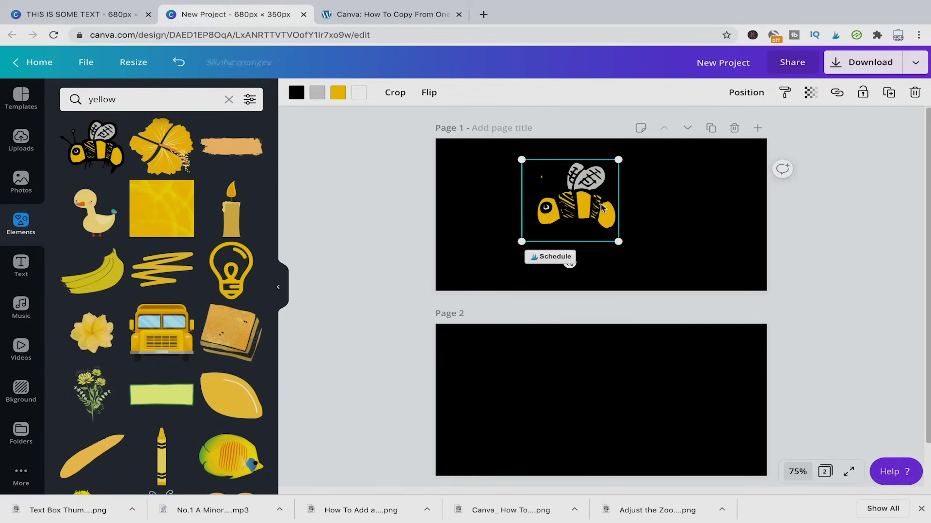
Alt-drag a duplicate of the yellow bee down onto page 2
left_click(702, 221)
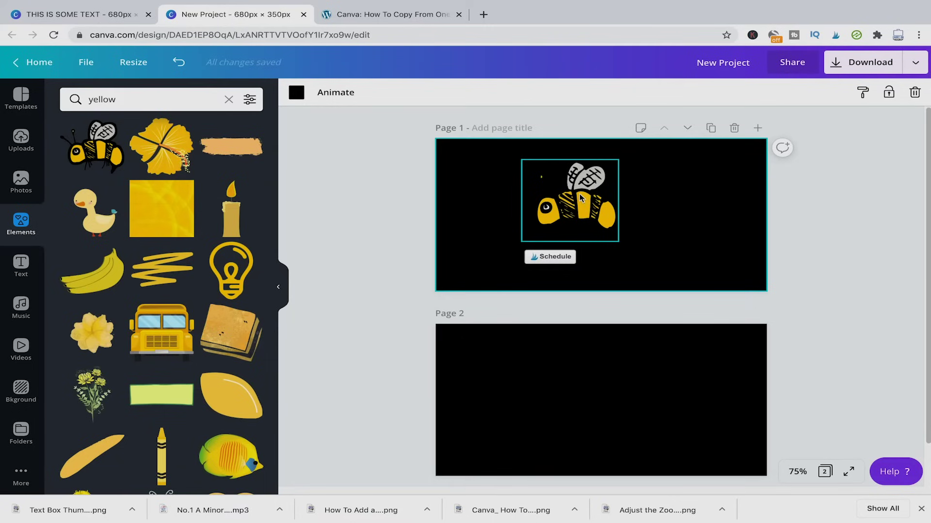
left_click(579, 193)
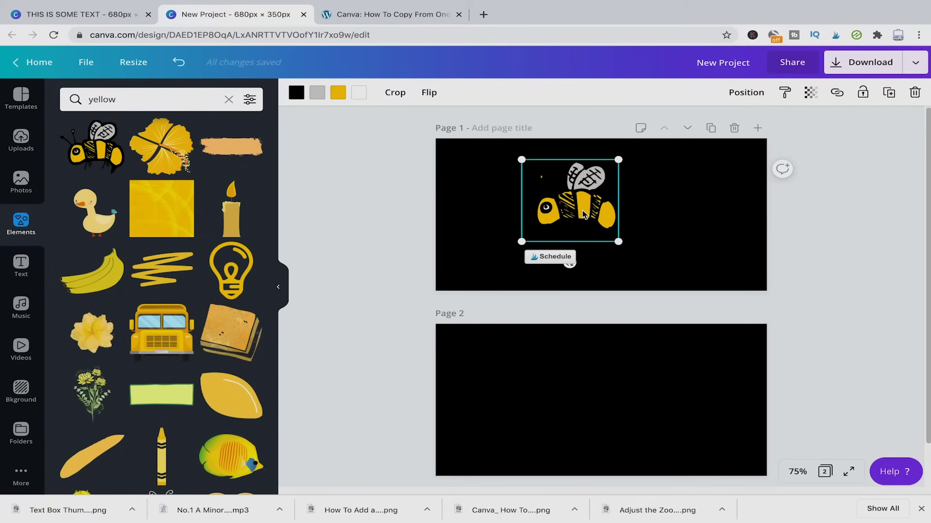
left_click_drag(579, 224, 577, 395)
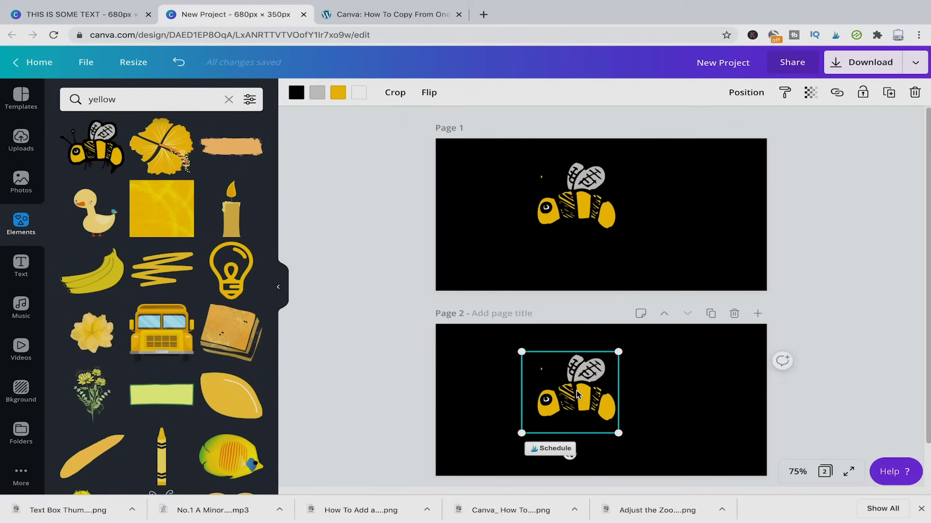
Move the bee on page 1 further to the left
scroll(580, 391, "down", 2)
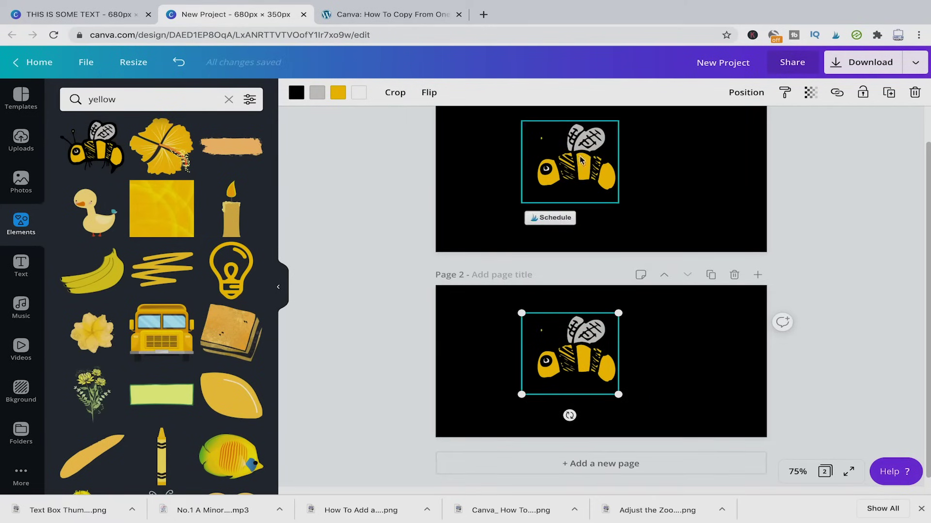
scroll(640, 214, "up", 2)
left_click(598, 185)
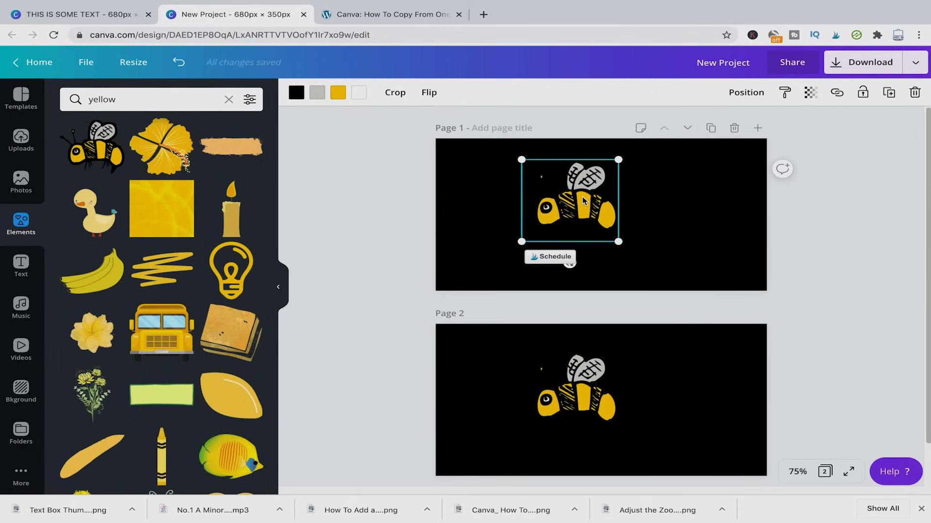
left_click_drag(583, 196, 597, 258)
Delete page 2's lone bee, then Alt-drag copies of all three page-1 bees onto page 2
left_click(577, 388)
key("Delete")
left_click(727, 173)
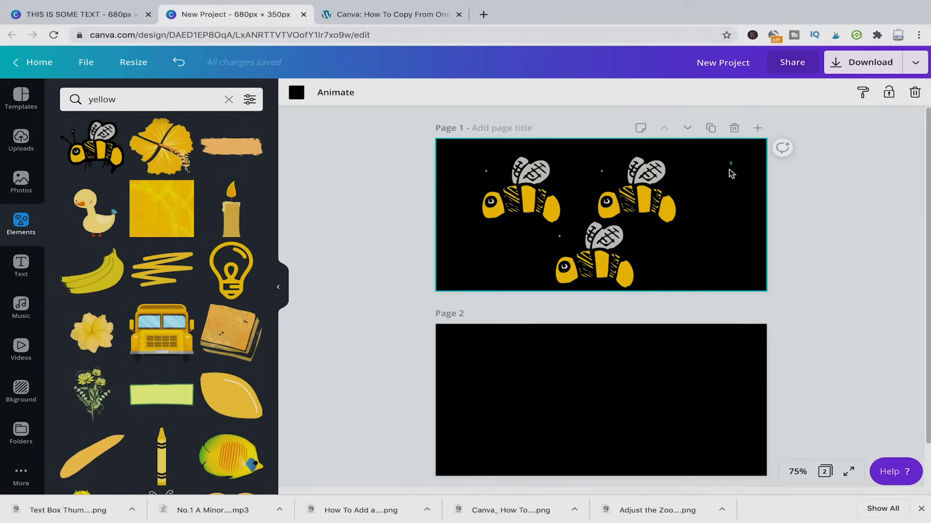
key("ctrl+a")
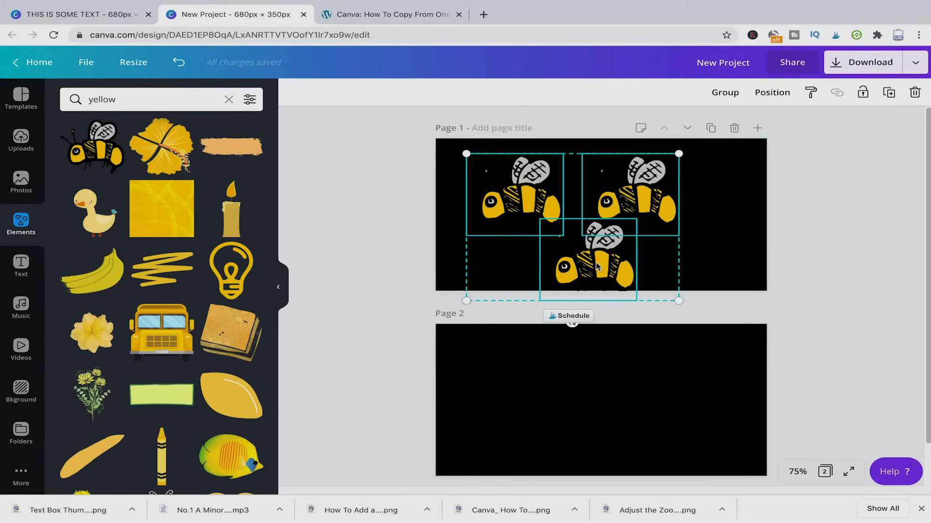
left_click_drag(597, 268, 616, 440)
scroll(638, 374, "down", 1)
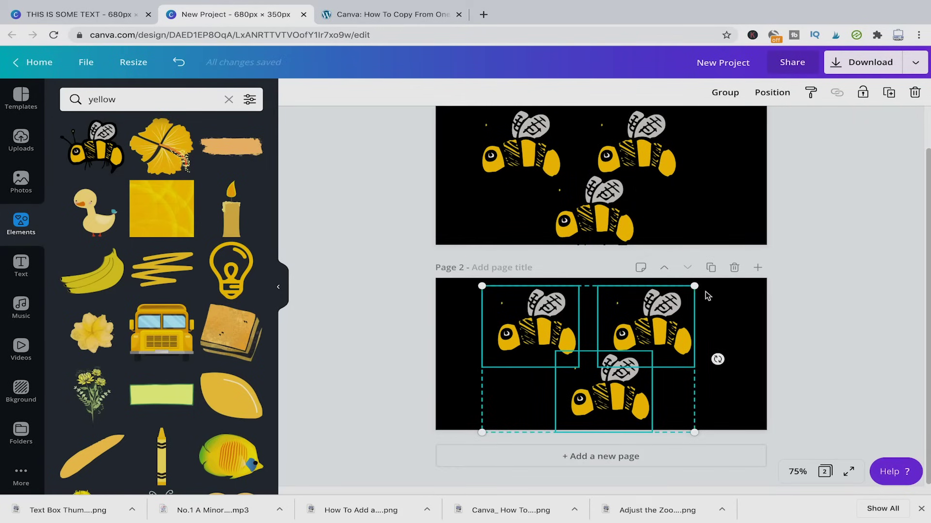
left_click(729, 319)
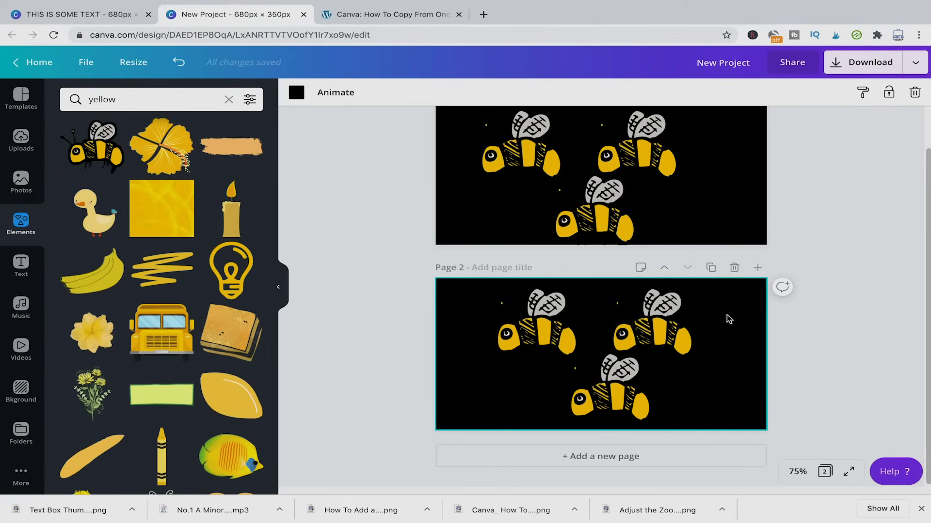
scroll(713, 291, "up", 2)
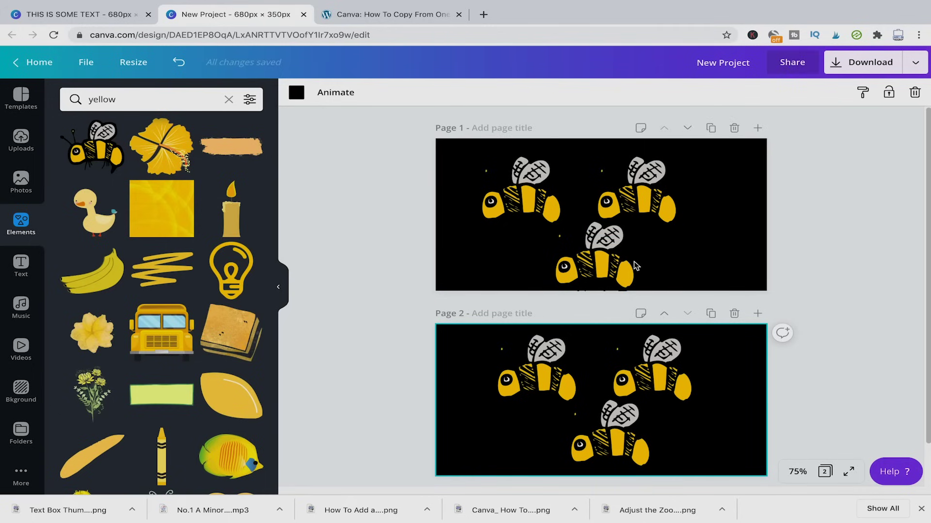
left_click(524, 194)
left_click(641, 188)
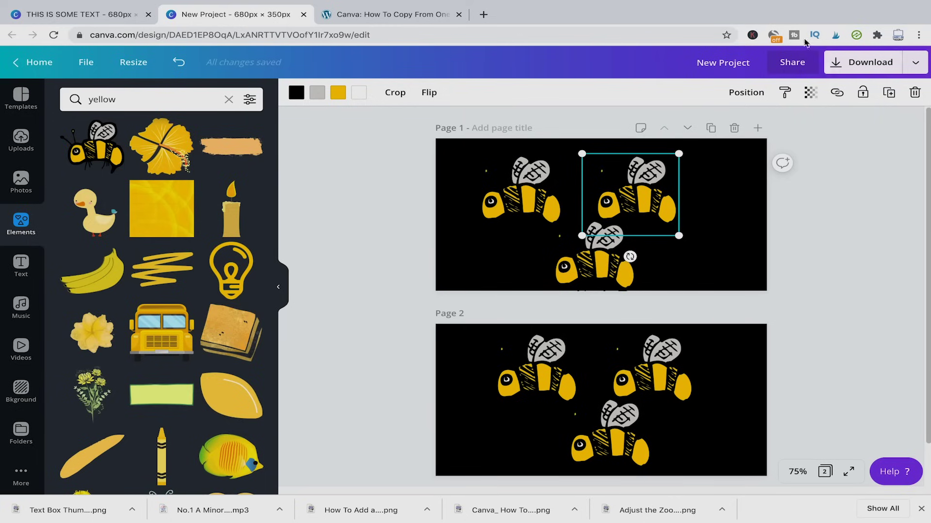
left_click(791, 76)
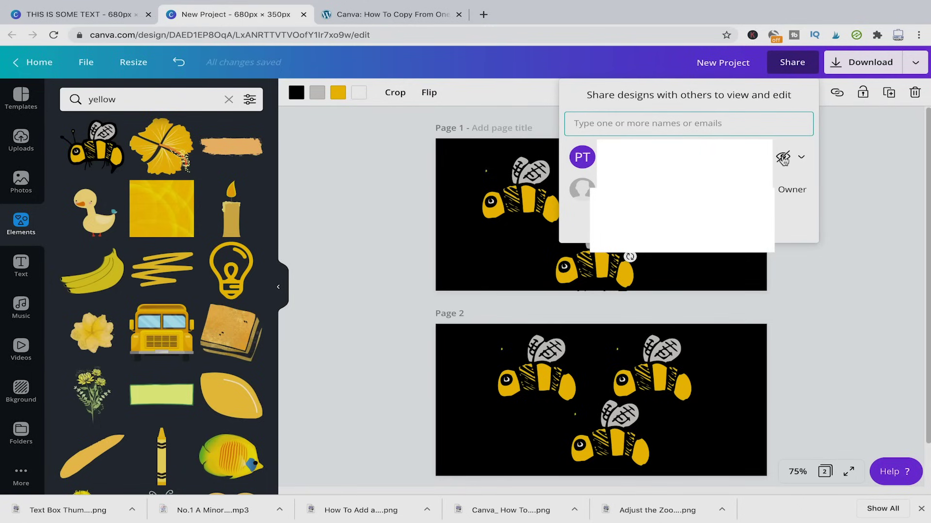
left_click(801, 158)
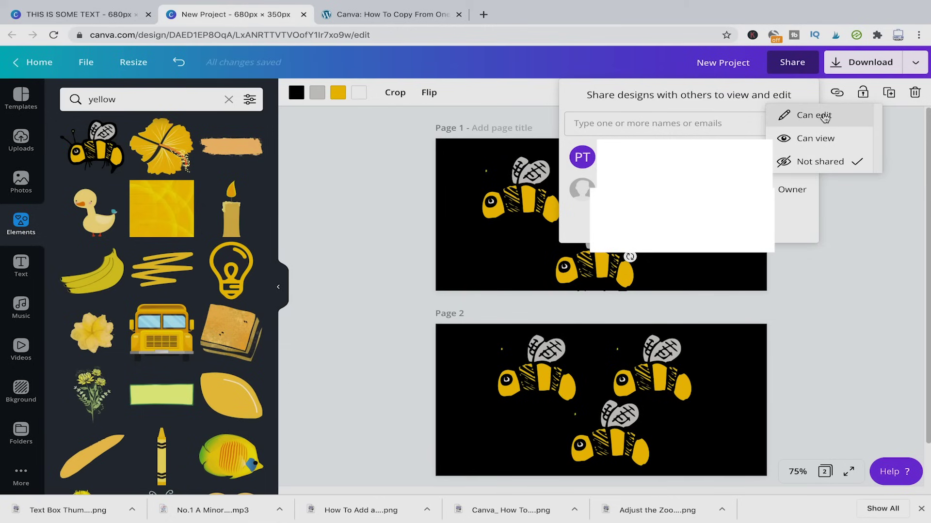
left_click(838, 279)
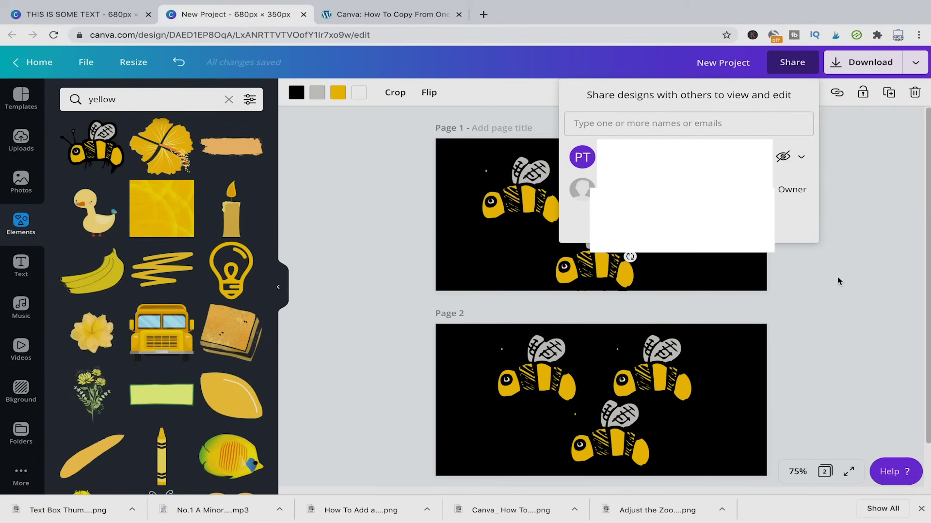
left_click(817, 278)
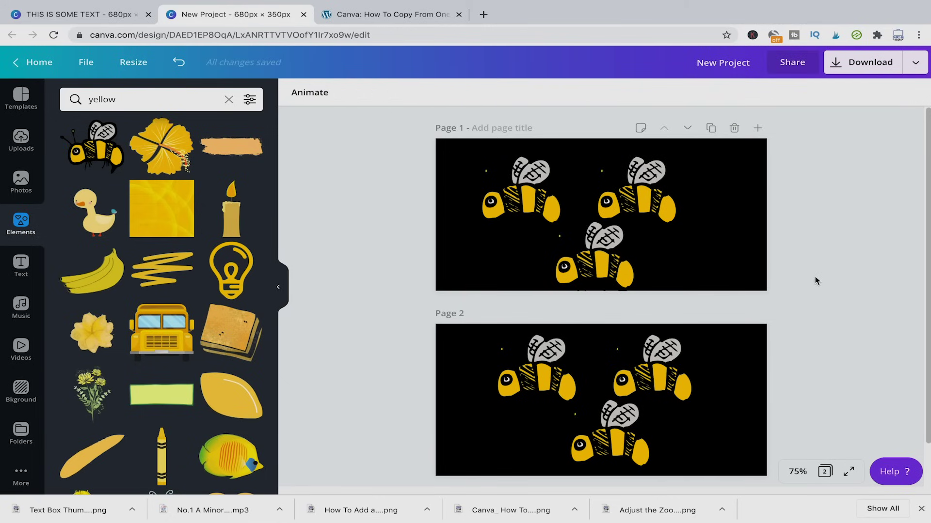